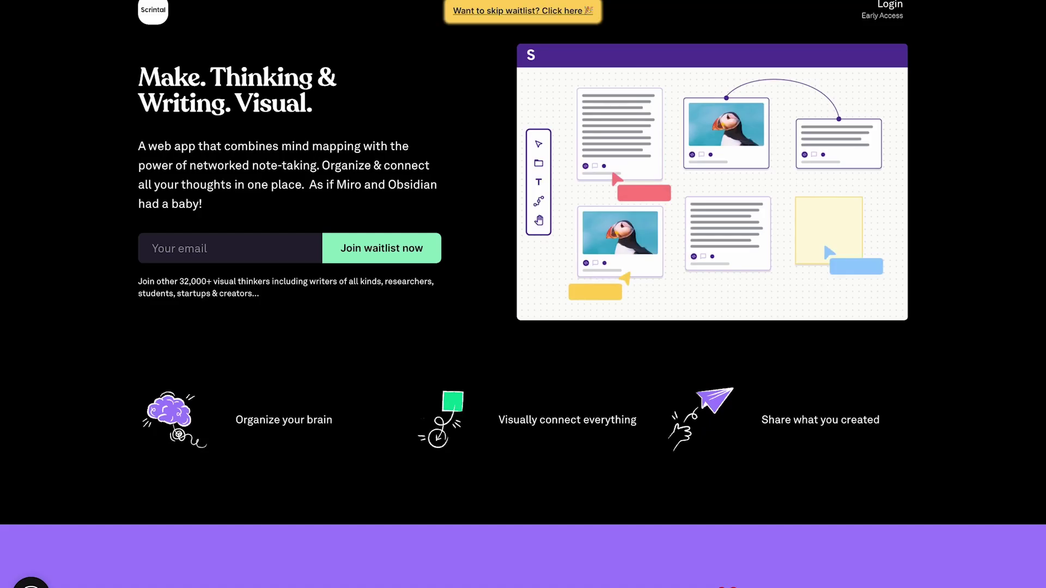
# Scroll the Scrintal landing page past the hero to the three feature icons
pyautogui.scroll(-2, 523, 294)
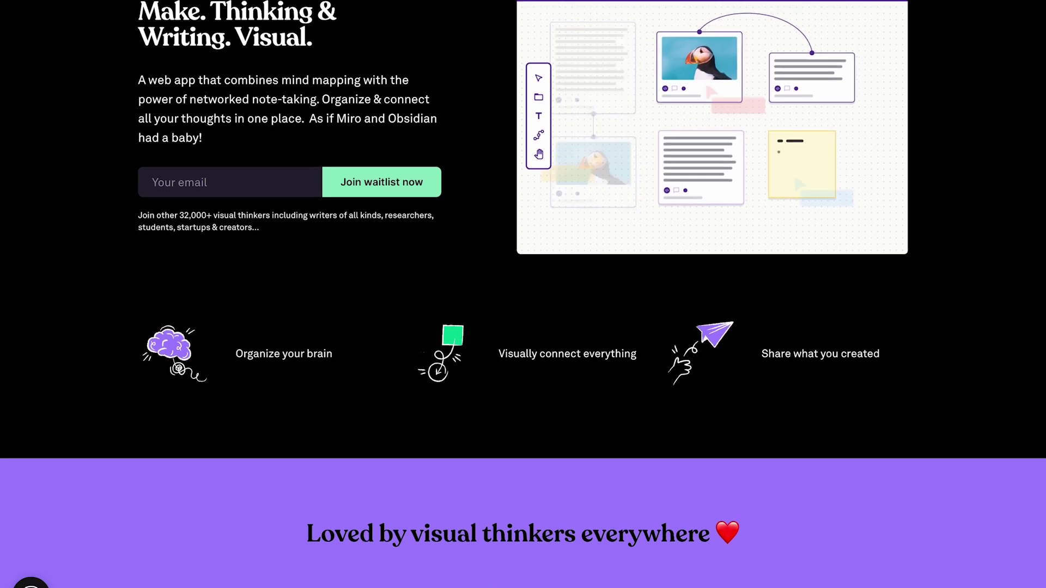
# Scroll through the testimonials and the Create, Connect and Organize sections
pyautogui.scroll(-3, 523, 294)
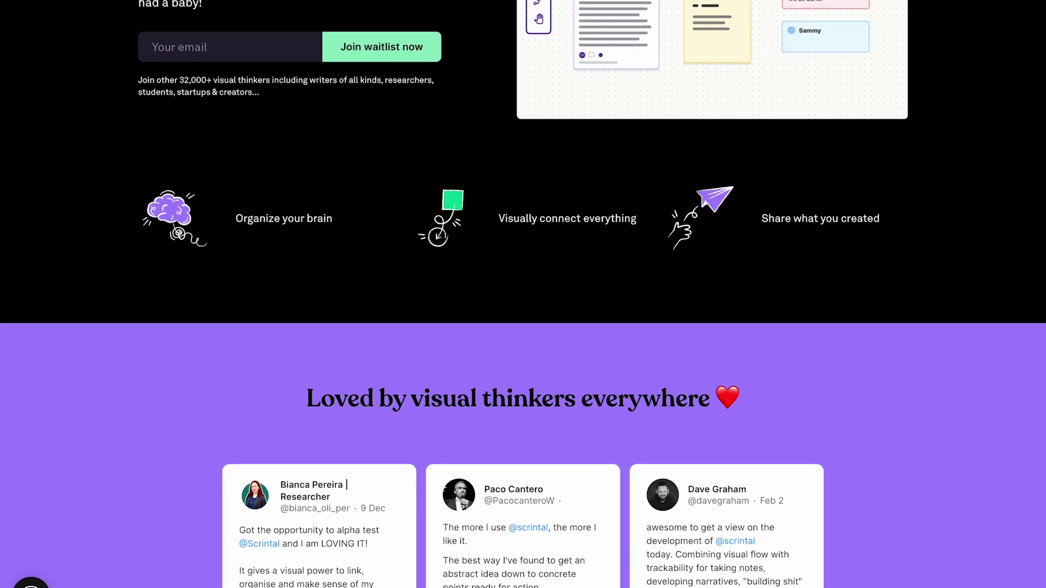
pyautogui.scroll(-3, 522, 294)
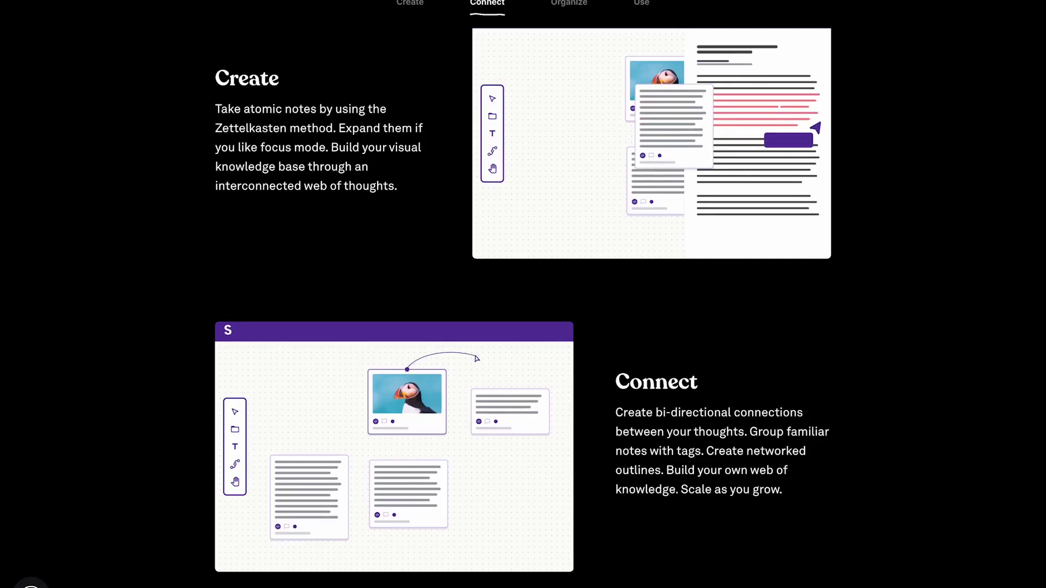
pyautogui.scroll(-2, 523, 294)
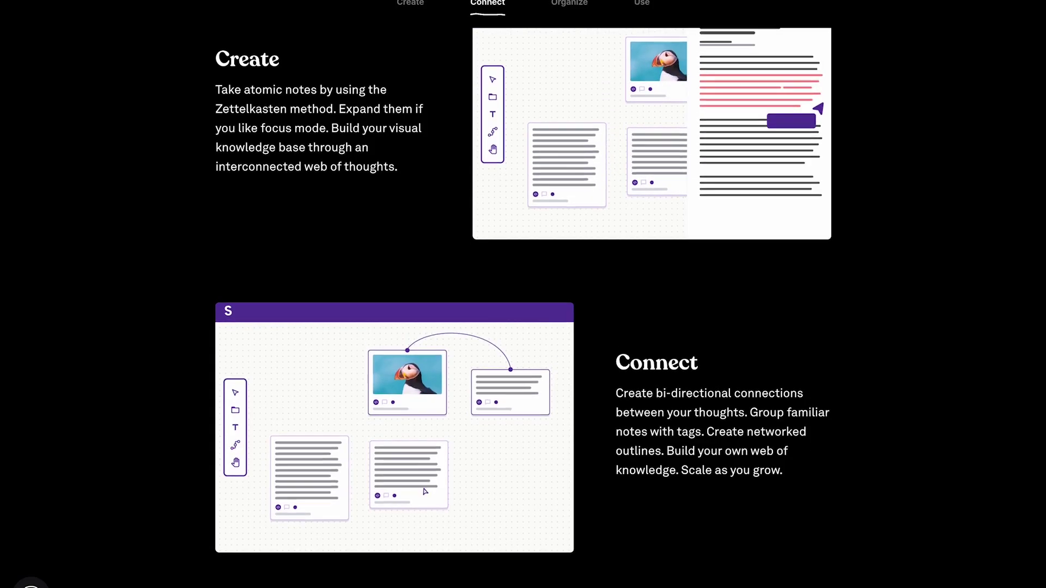
pyautogui.scroll(-3, 523, 294)
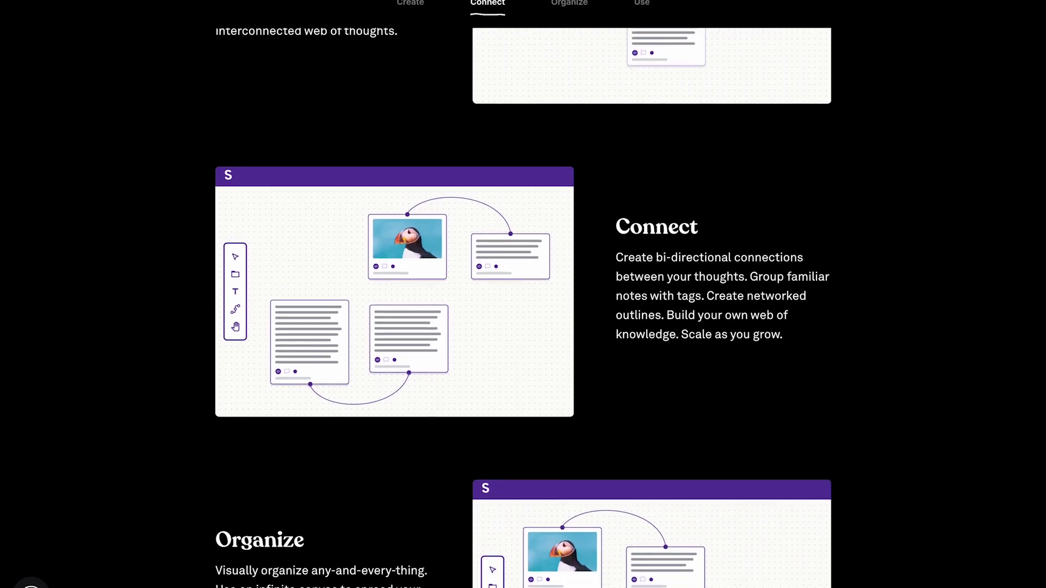
pyautogui.scroll(-3, 523, 294)
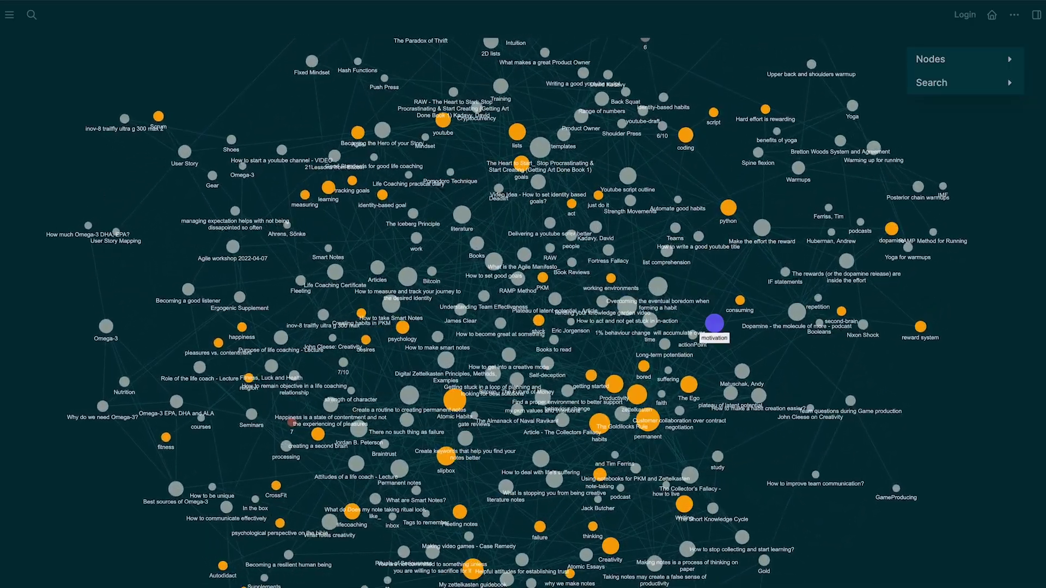
# Zoom the Obsidian graph toward the motivation node and open that note
pyautogui.scroll(5, 708, 315)
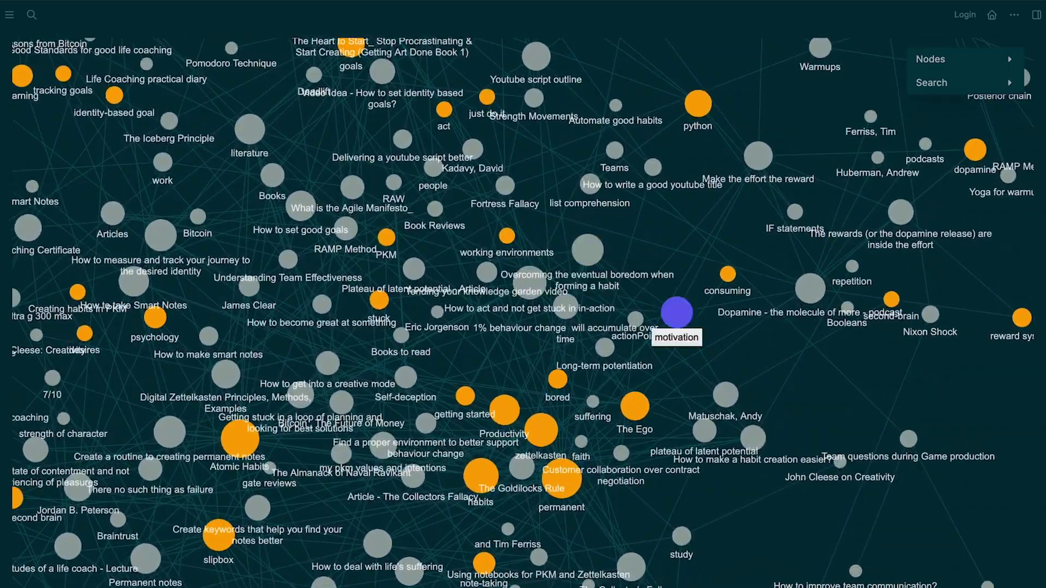
pyautogui.click(677, 313)
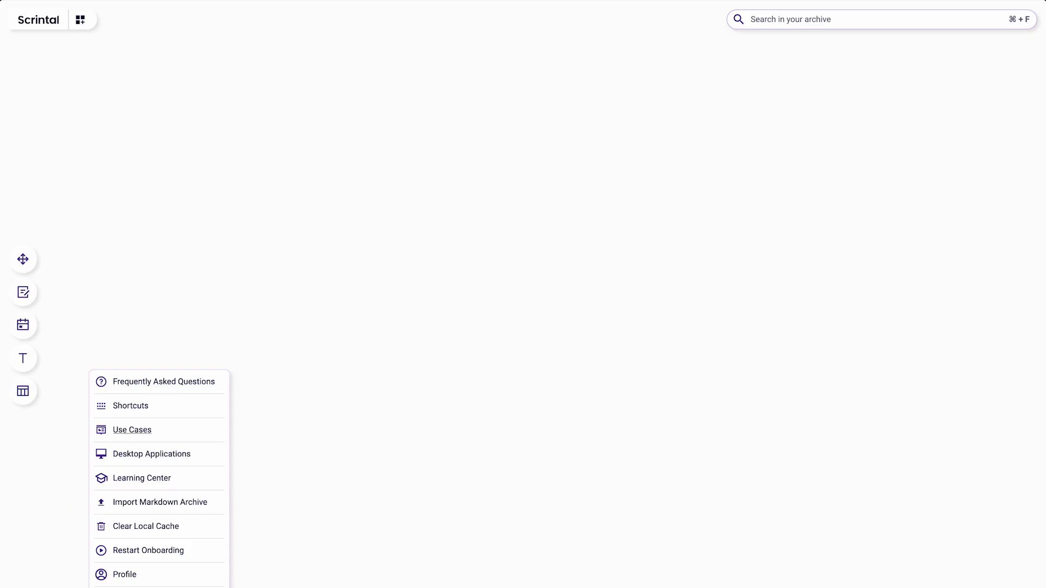
# Import the knowledge-management backups folder from iCloud Drive as a Markdown archive
pyautogui.click(160, 502)
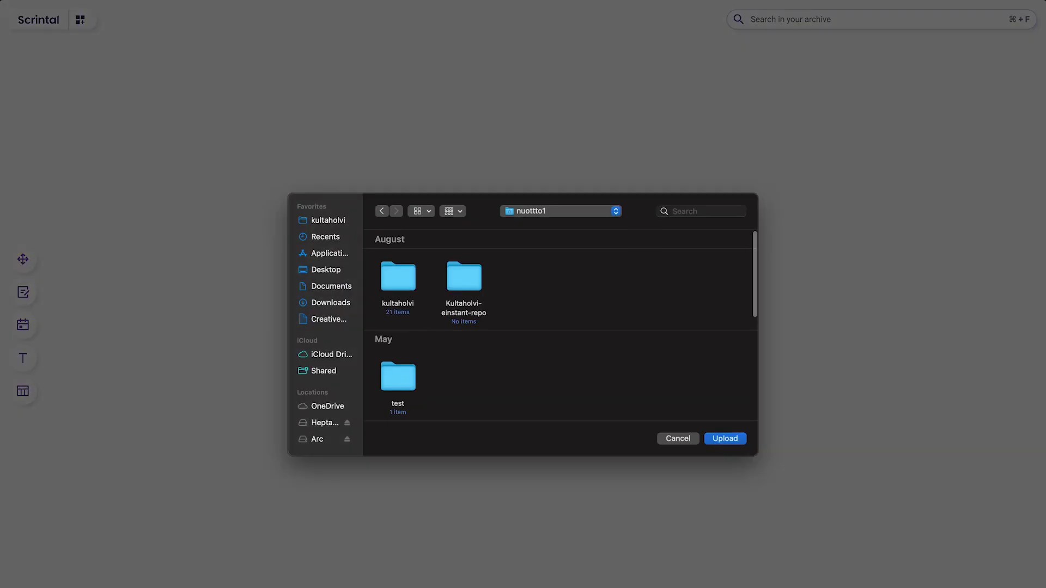
pyautogui.click(561, 211)
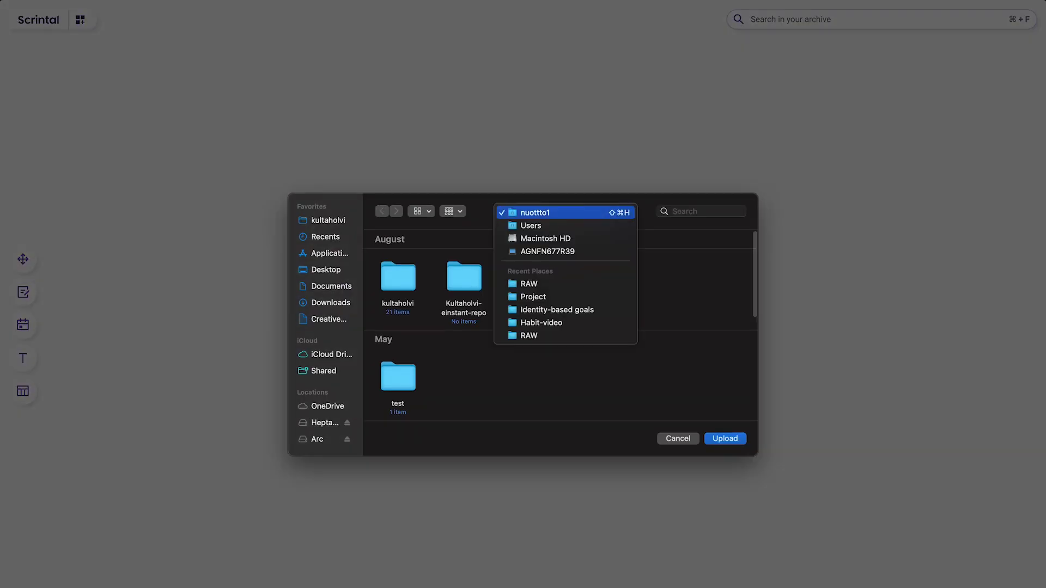
pyautogui.press('Escape')
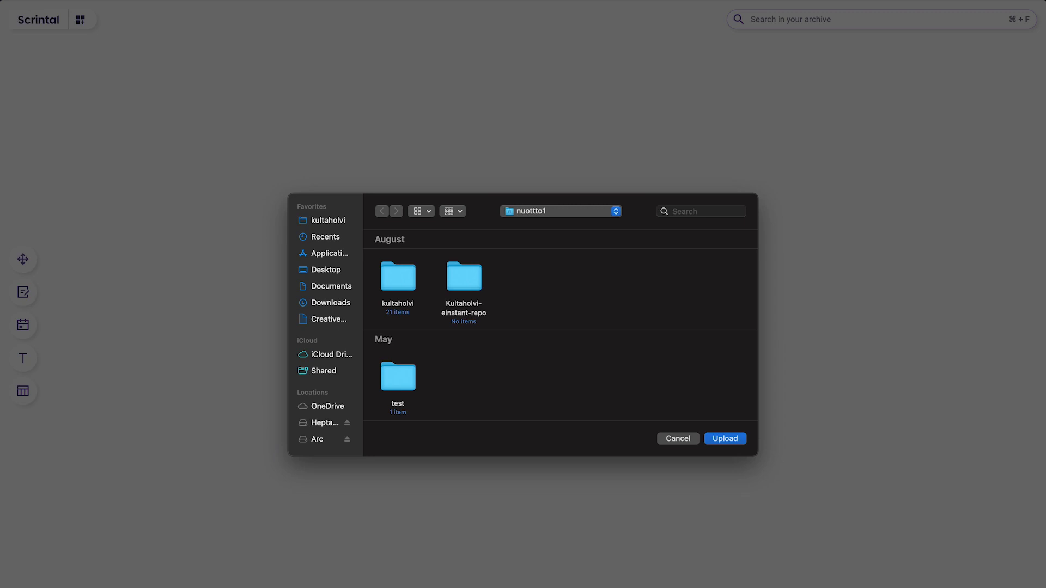
pyautogui.click(327, 354)
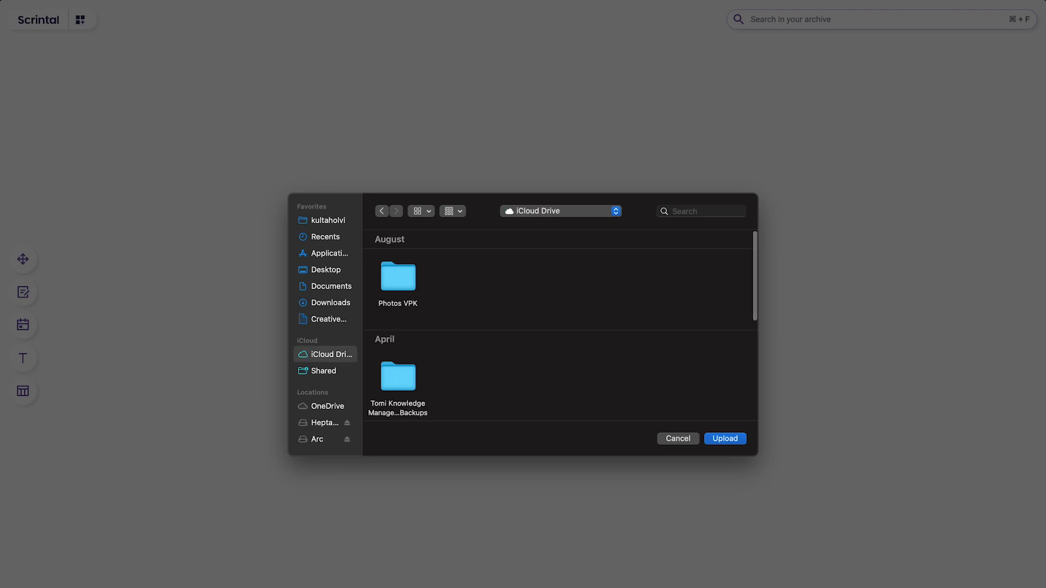
pyautogui.scroll(-2, 558, 326)
pyautogui.doubleClick(397, 353)
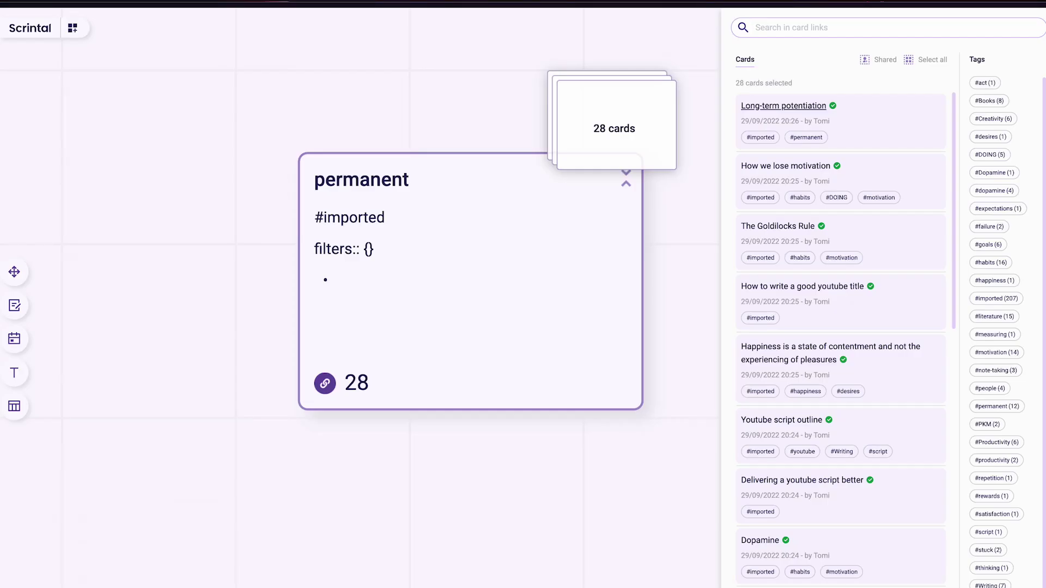
# Lay out the 28 cards linked to Atomic Habits, tag them 'perm', and colour them green
pyautogui.moveTo(614, 128); pyautogui.dragTo(614, 128)
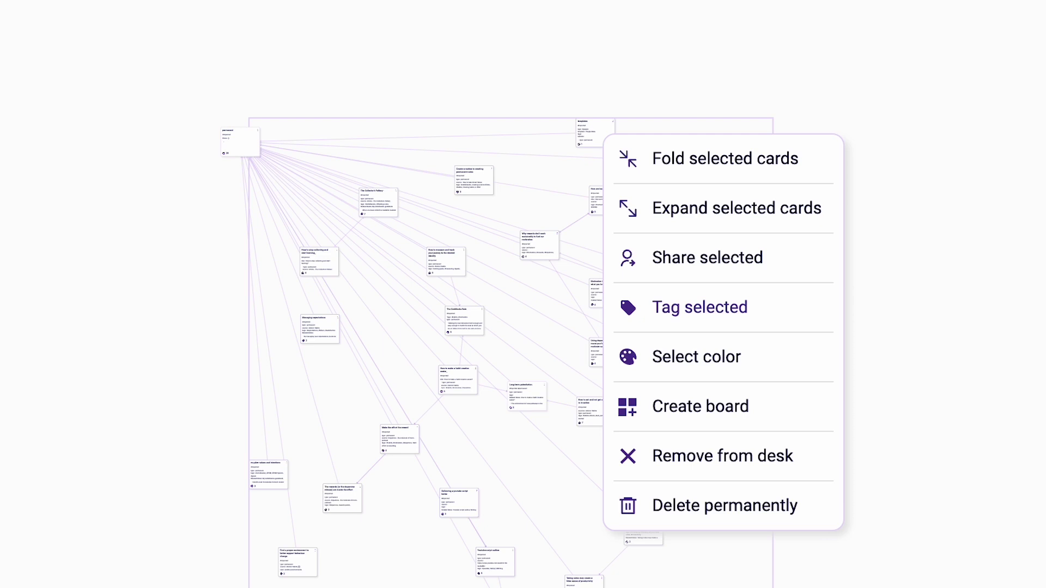
pyautogui.click(680, 310)
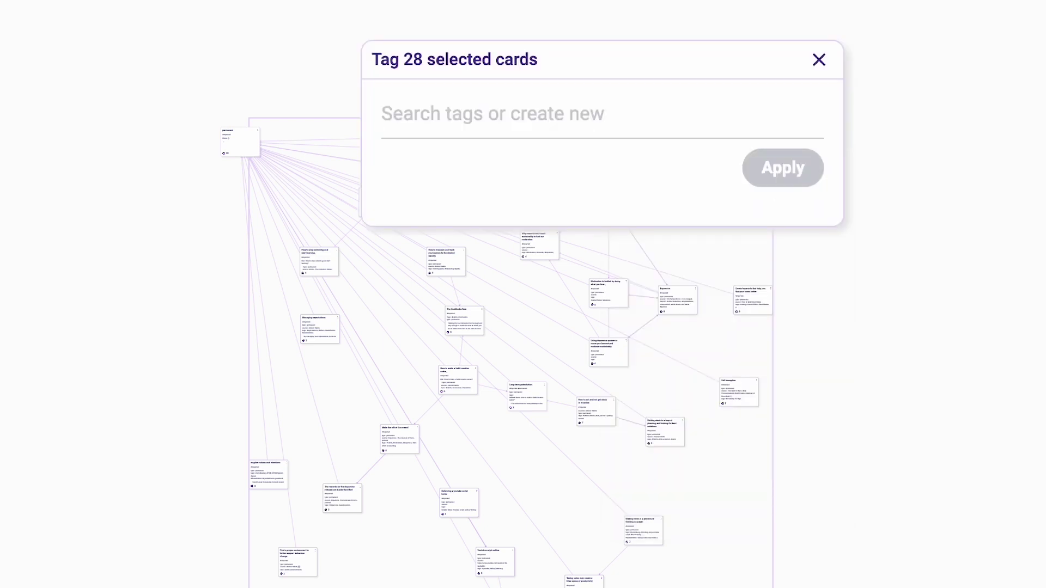
pyautogui.write('perma')
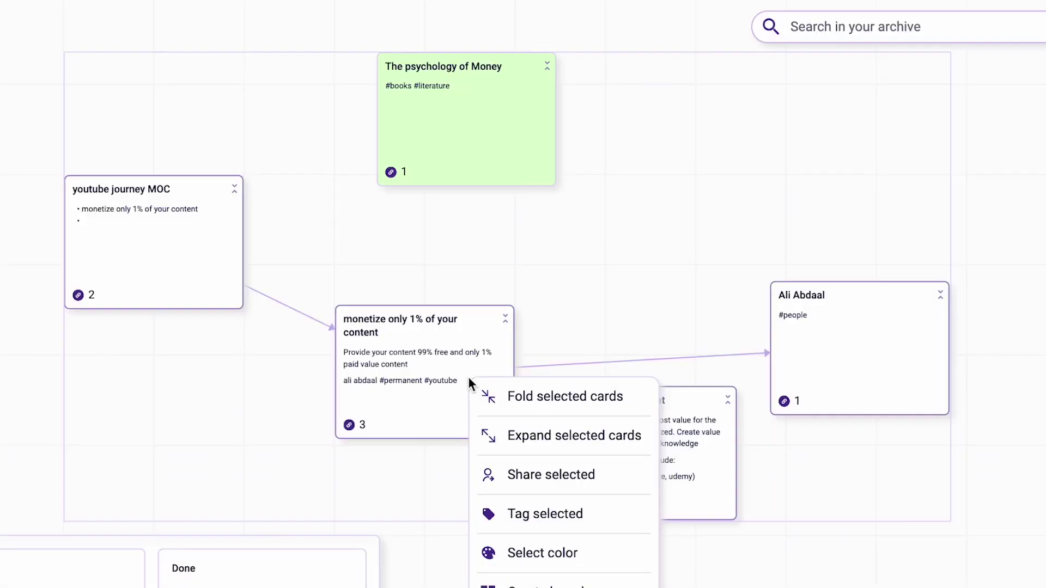
pyautogui.click(537, 548)
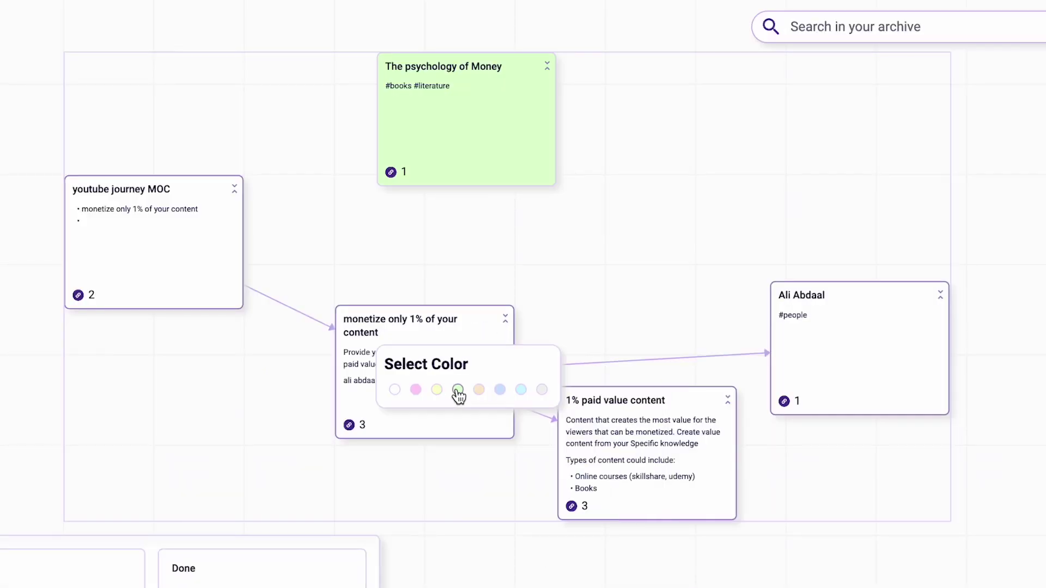
pyautogui.click(458, 390)
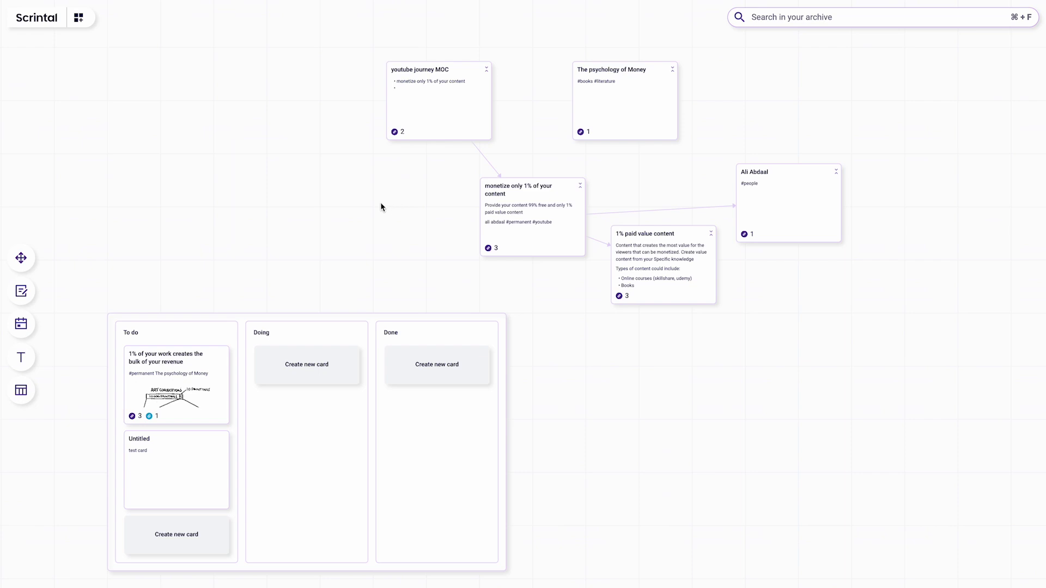
# Delete the five cards above the kanban board and zoom out the archive view
pyautogui.moveTo(942, 63); pyautogui.dragTo(419, 258)
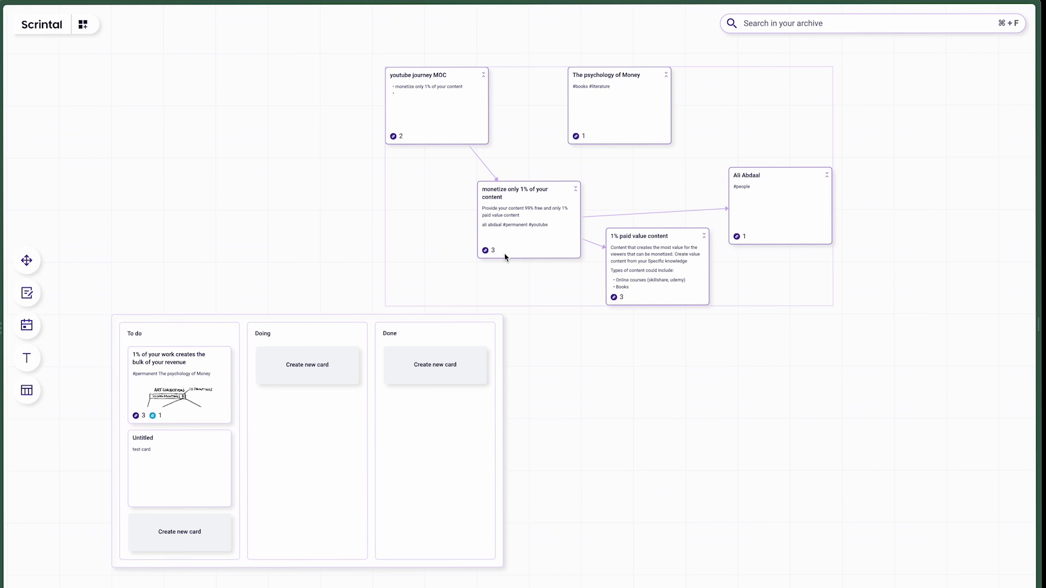
pyautogui.press('BackSpace')
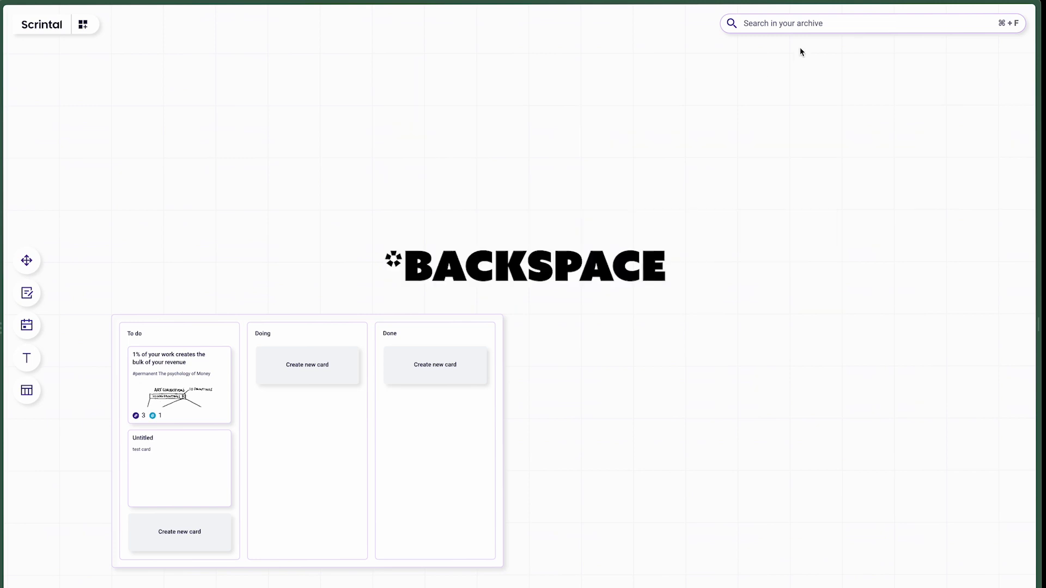
pyautogui.click(802, 25)
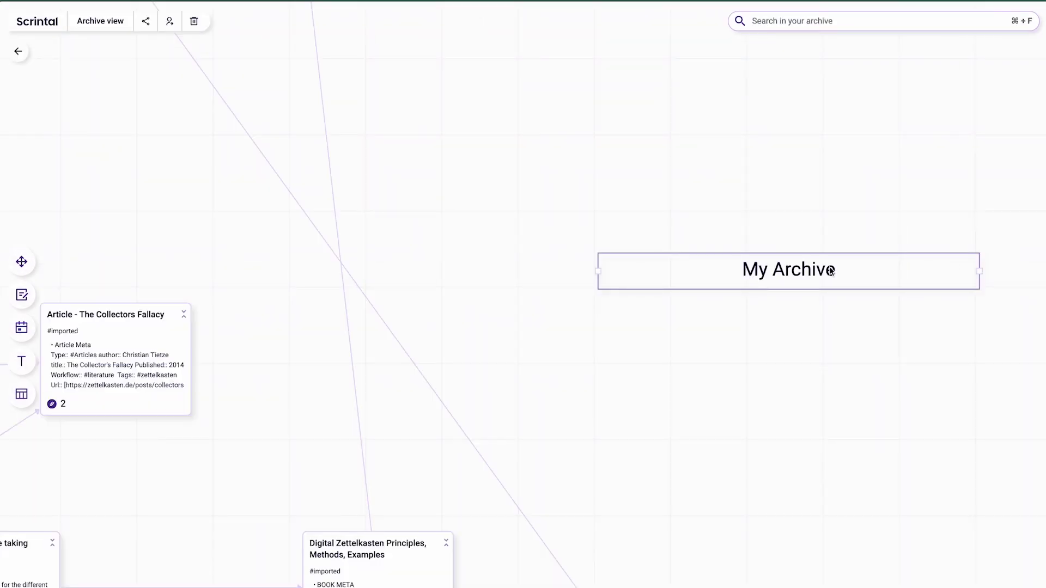
pyautogui.scroll(-10, 830, 270)
pyautogui.scroll(-10, 830, 271)
pyautogui.scroll(-8, 830, 270)
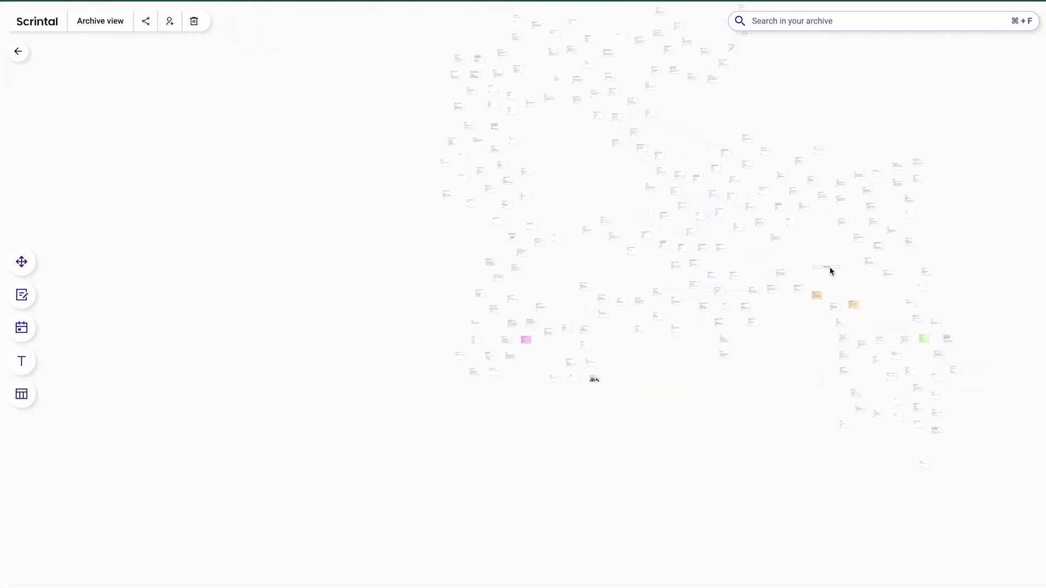
# Open a card from the archive and replace its title with 'The A'
pyautogui.click(830, 270)
pyautogui.press('super+a')
pyautogui.write('The')
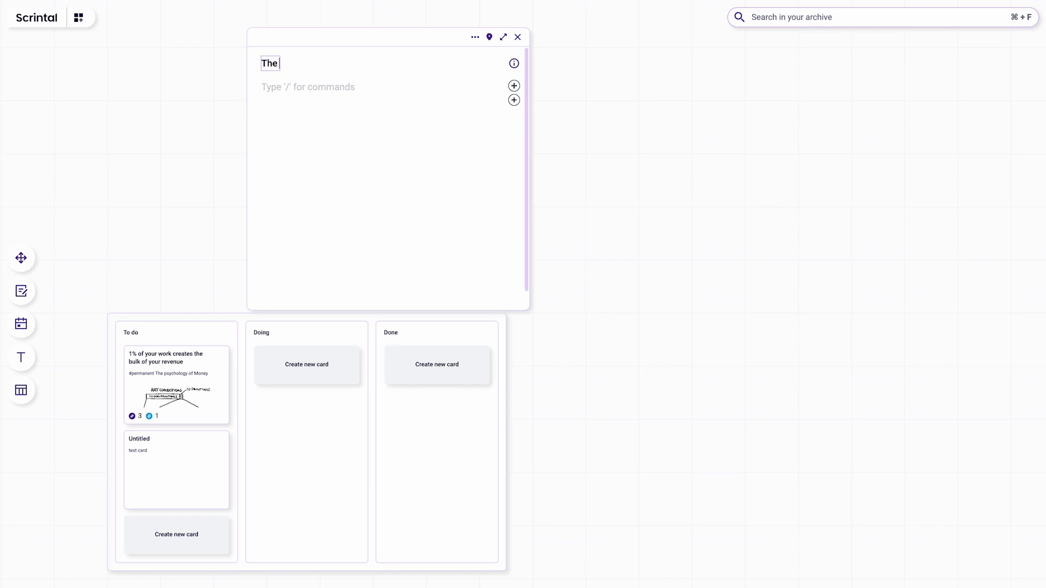
pyautogui.write(' A')
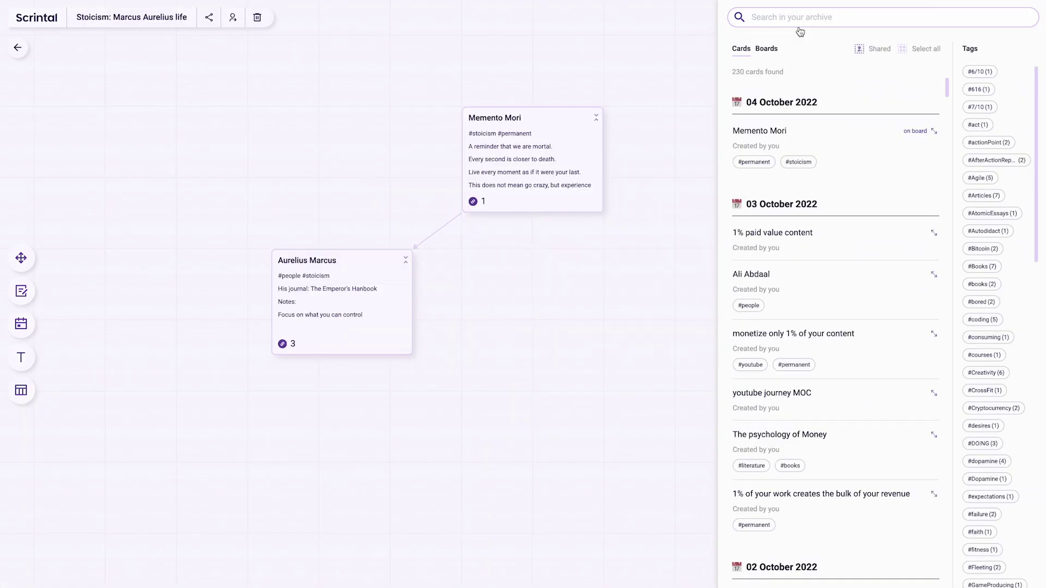
# Place The Emperor's Hanbook card from the archive beside Aurelius Marcus and expand it
pyautogui.scroll(-3, 818, 218)
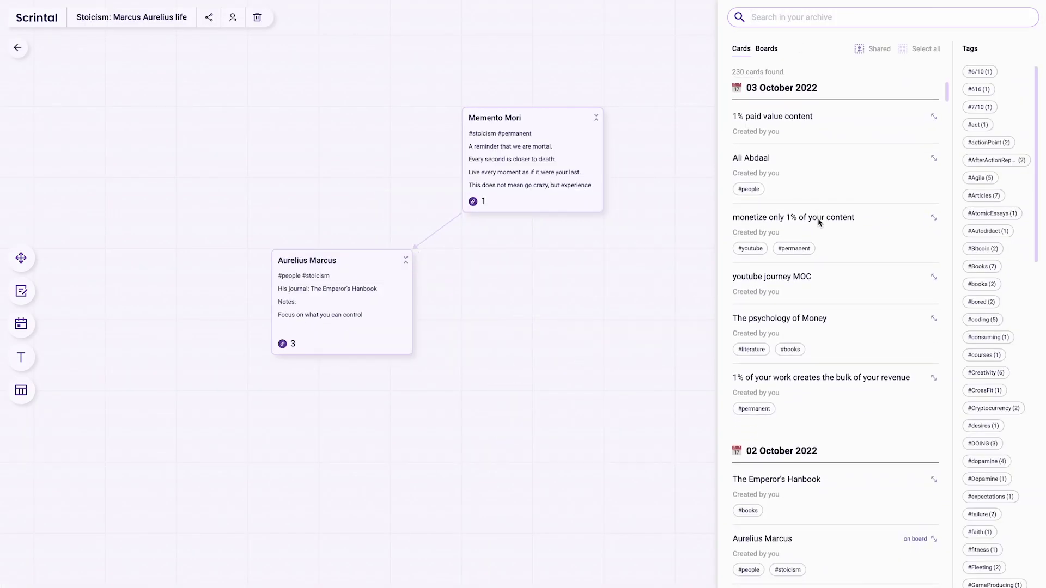
pyautogui.scroll(-4, 819, 222)
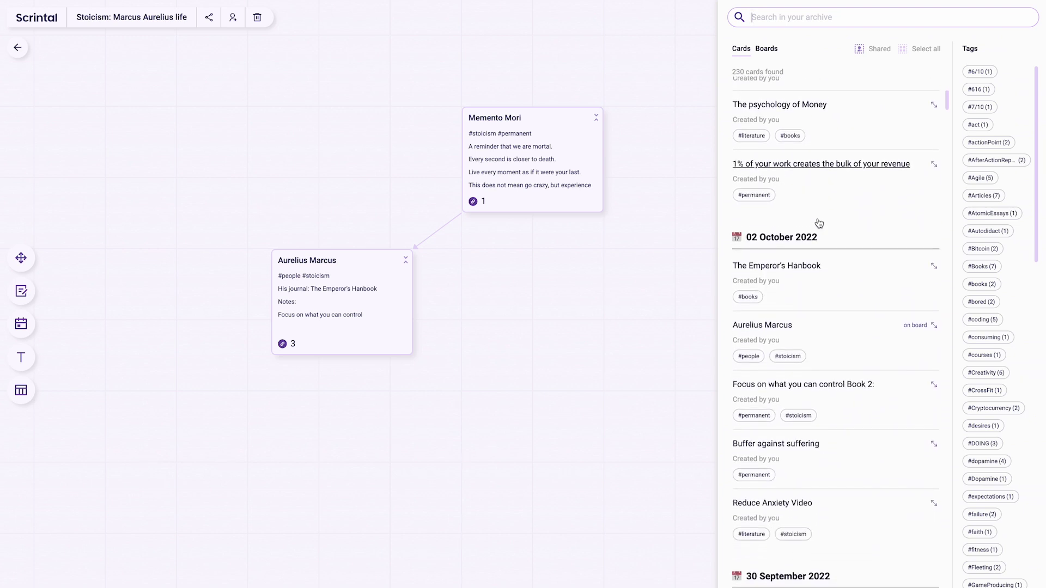
pyautogui.scroll(-2, 818, 223)
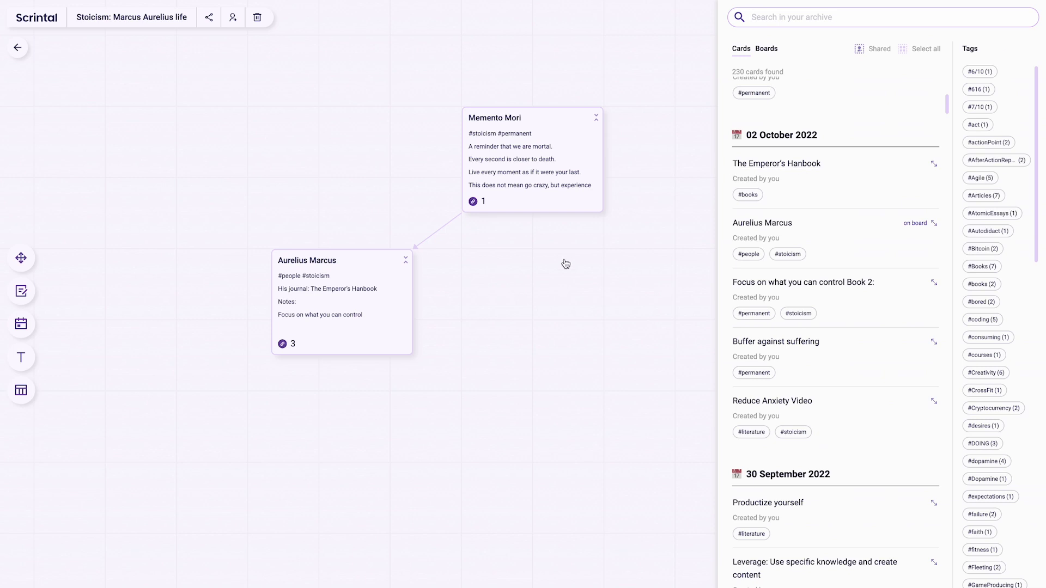
pyautogui.moveTo(799, 164); pyautogui.dragTo(582, 281)
pyautogui.click(577, 294)
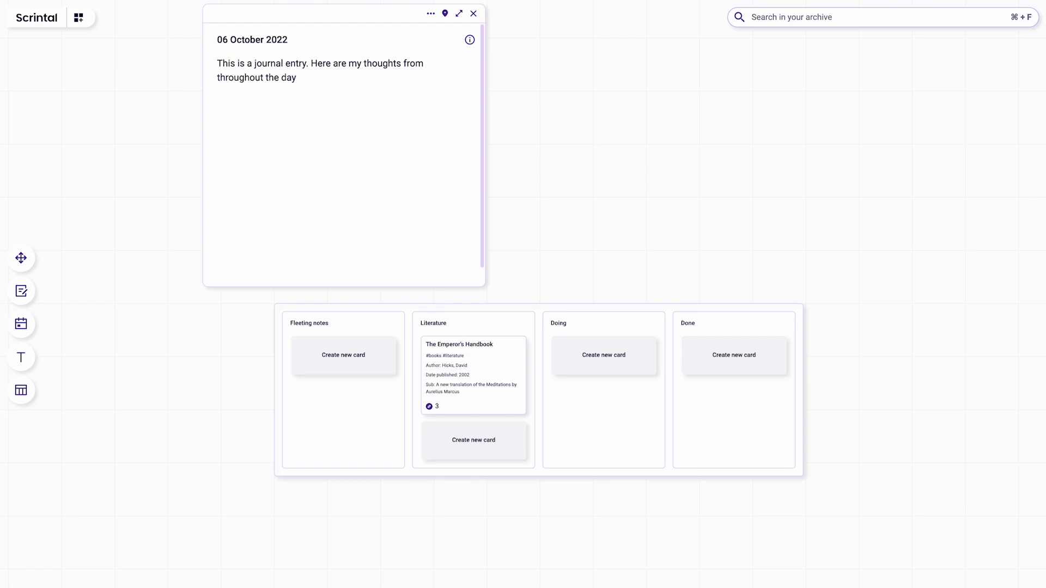
# Add '+how to live with less anxiety' to the journal card, creating that linked card
pyautogui.write('+how to live with less anxiety')
pyautogui.click(315, 113)
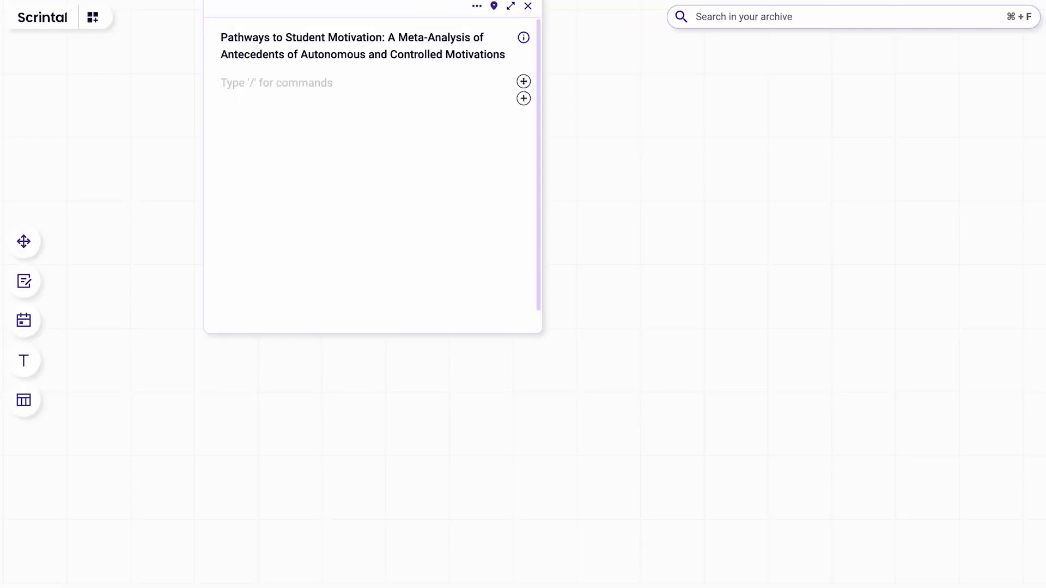
# Attach the PDF to the Pathways card and highlight the sentence defining student motivation
pyautogui.moveTo(416, 303); pyautogui.dragTo(348, 170)
pyautogui.click(345, 131)
pyautogui.scroll(-15, 806, 305)
pyautogui.moveTo(647, 174); pyautogui.dragTo(858, 184)
# Create a note card beside the PDF reading 'identified, introjected and external regulations'
pyautogui.doubleClick(226, 190)
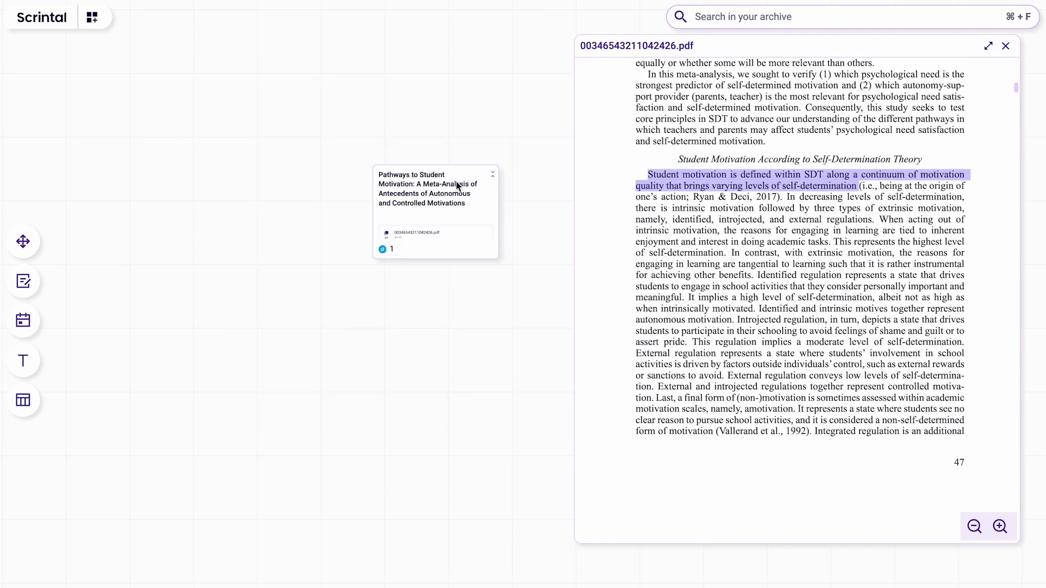
pyautogui.scroll(-1, 807, 254)
pyautogui.write('identified, introjected and external regulations')
pyautogui.scroll(-10, 796, 299)
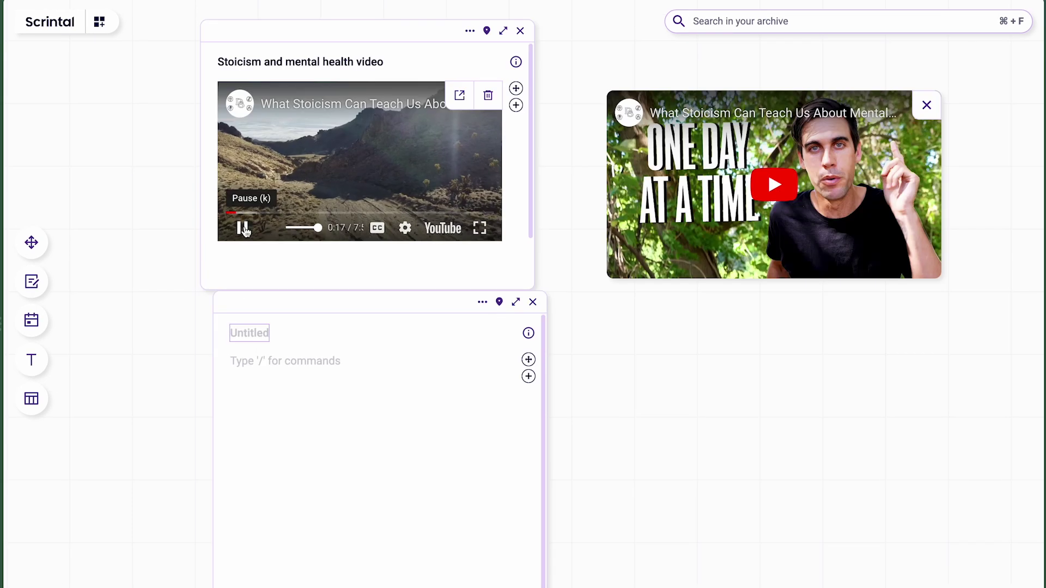
# Collapse the Stoicism video and write an 'Explore your emotions' card with notes beside it
pyautogui.click(521, 31)
pyautogui.click(267, 335)
pyautogui.write('Explore your emotions')
pyautogui.click(294, 382)
pyautogui.write('Get to the')
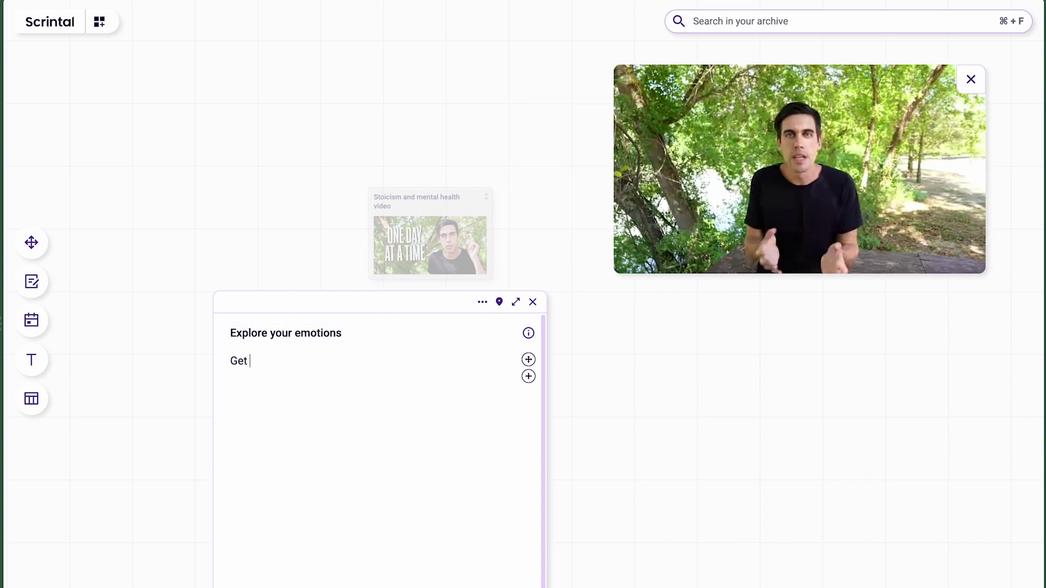
pyautogui.write(' bottom of your feelings and emotions')
pyautogui.press('Return')
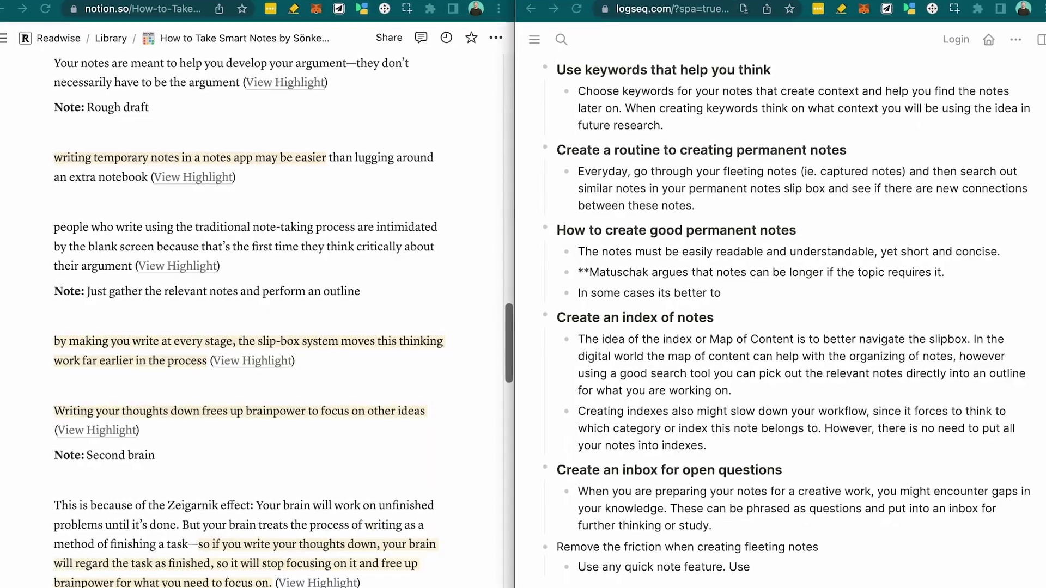
pyautogui.write('Use')
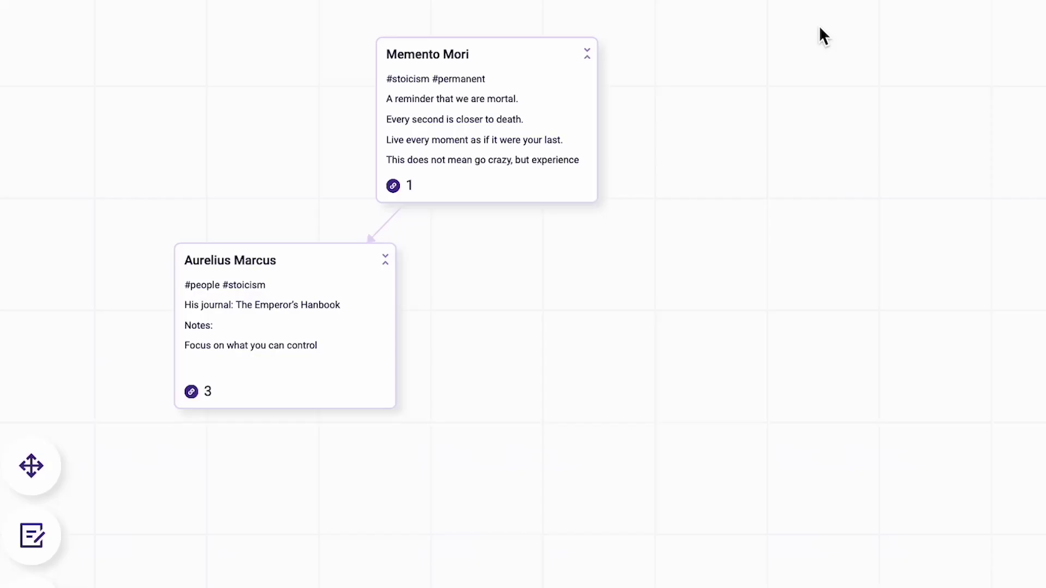
# Make a new board from the Memento Mori and Aurelius Marcus cards
pyautogui.moveTo(814, 2); pyautogui.dragTo(178, 452)
pyautogui.rightClick(468, 117)
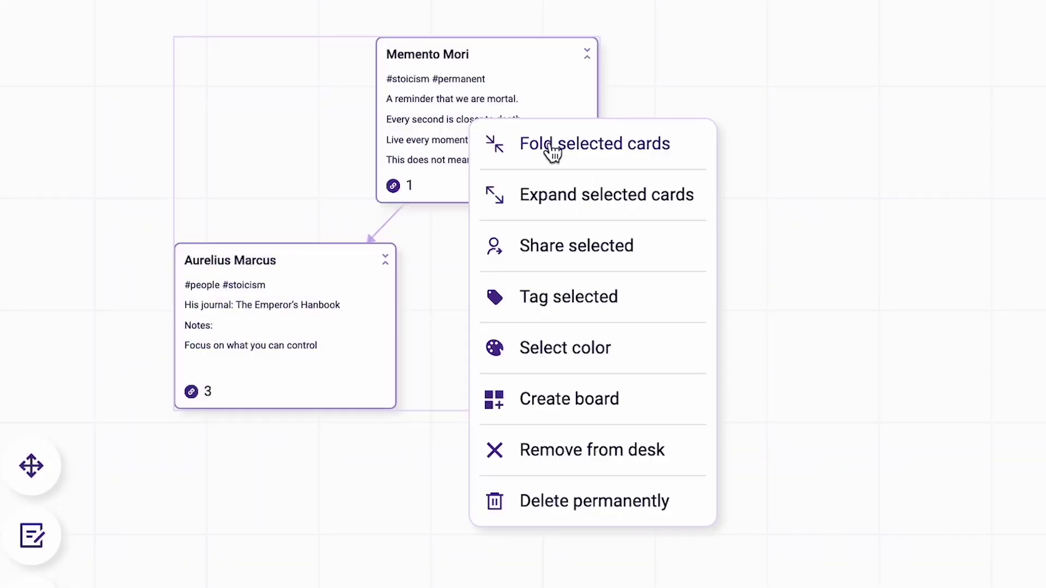
pyautogui.click(587, 415)
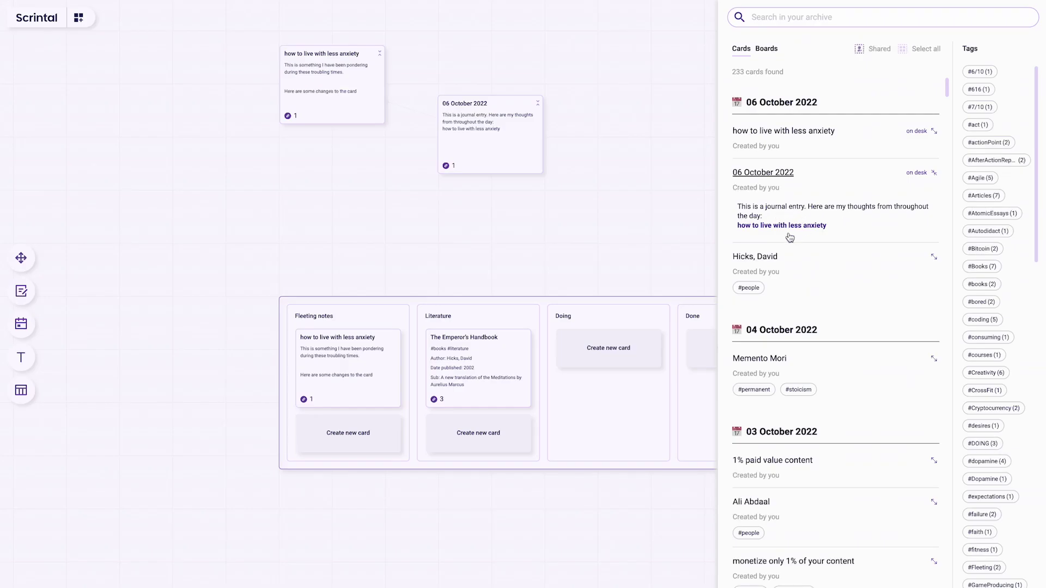
# Search the archive for 'marcus' and list boards, finding Stoicism: Marcus Aurelius life
pyautogui.click(790, 237)
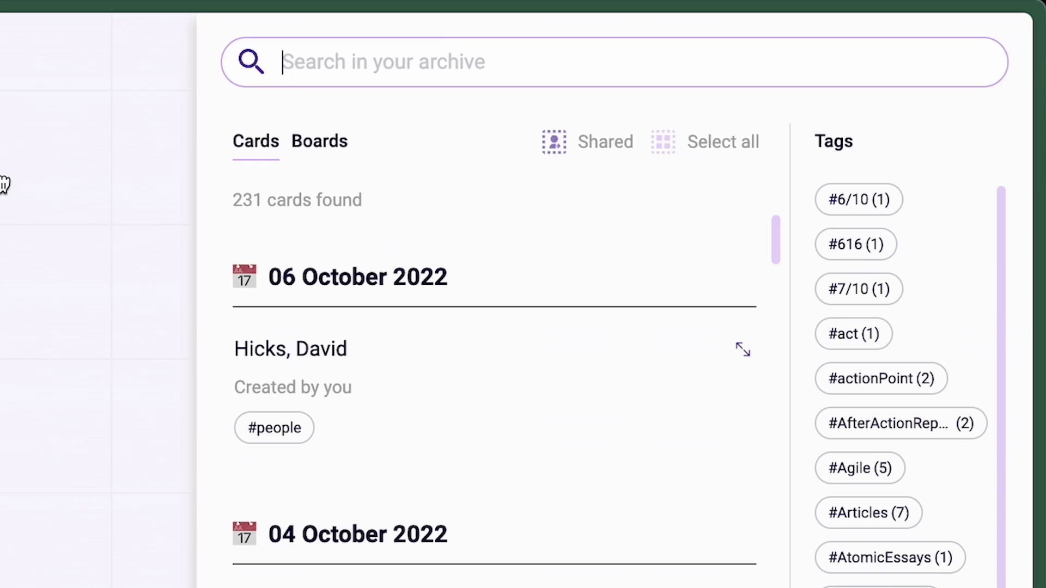
pyautogui.write('marcus')
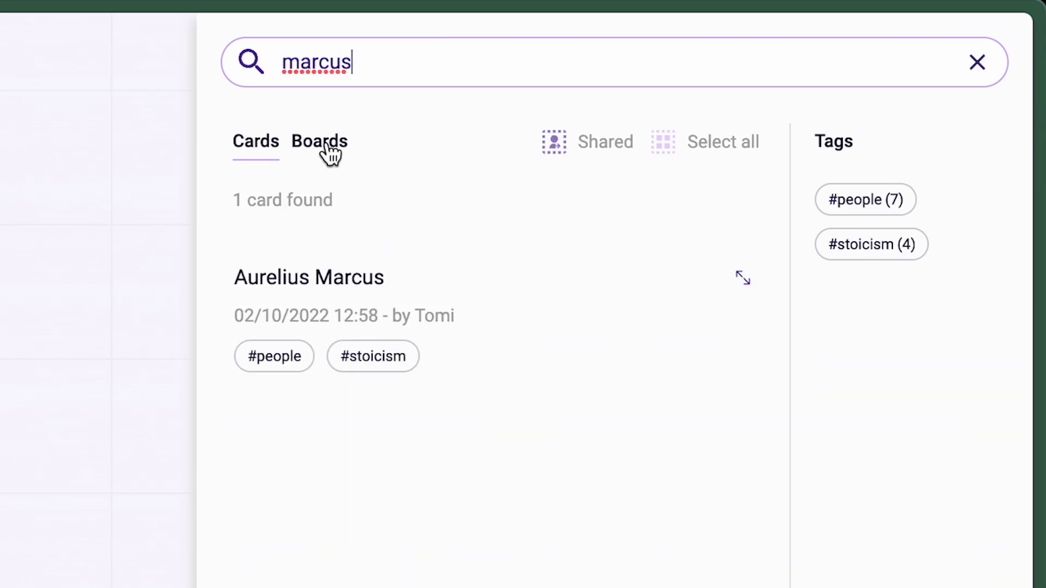
pyautogui.click(326, 146)
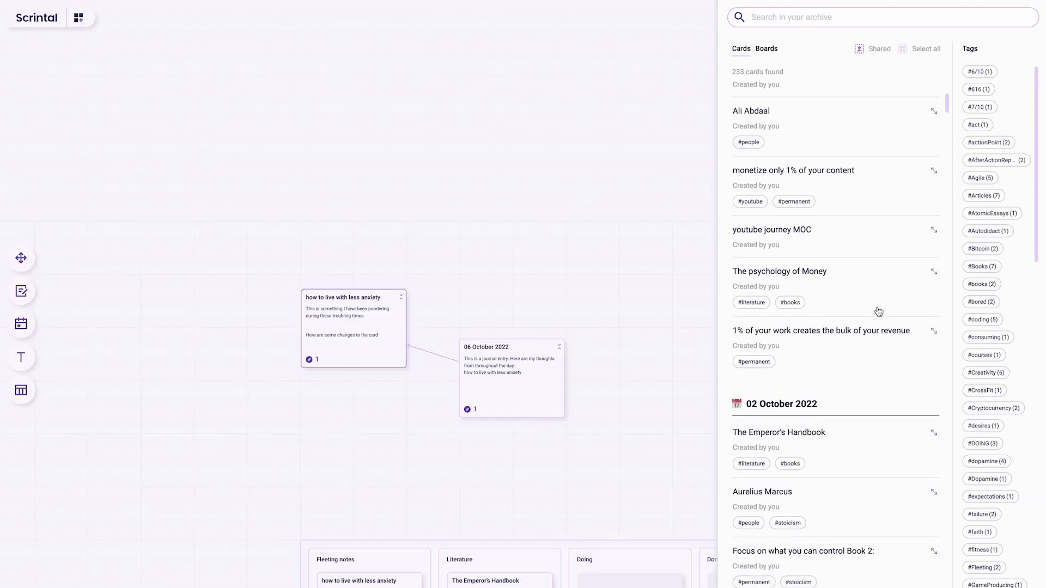
pyautogui.scroll(-10, 878, 311)
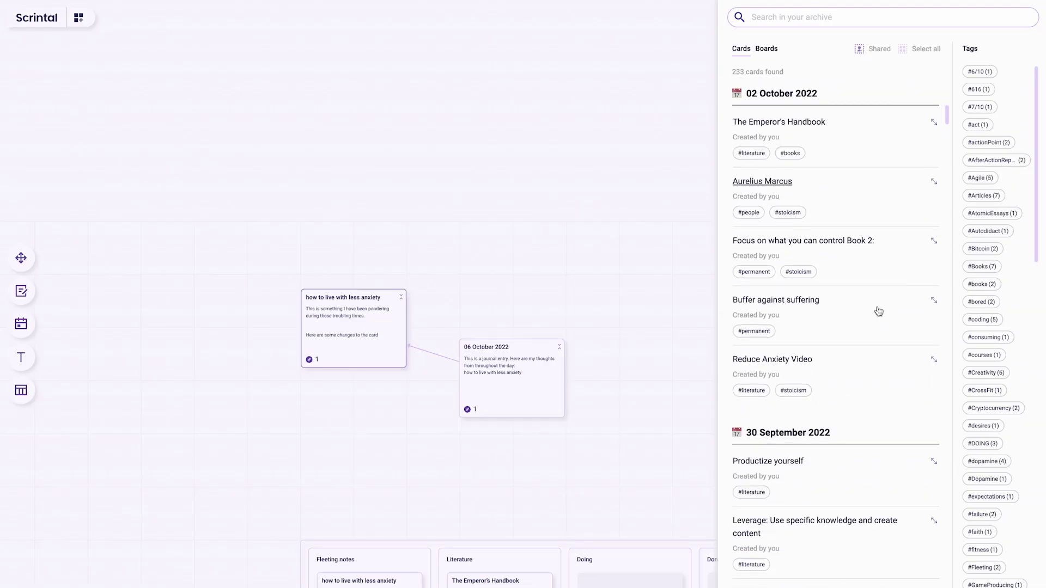
pyautogui.scroll(-3, 877, 311)
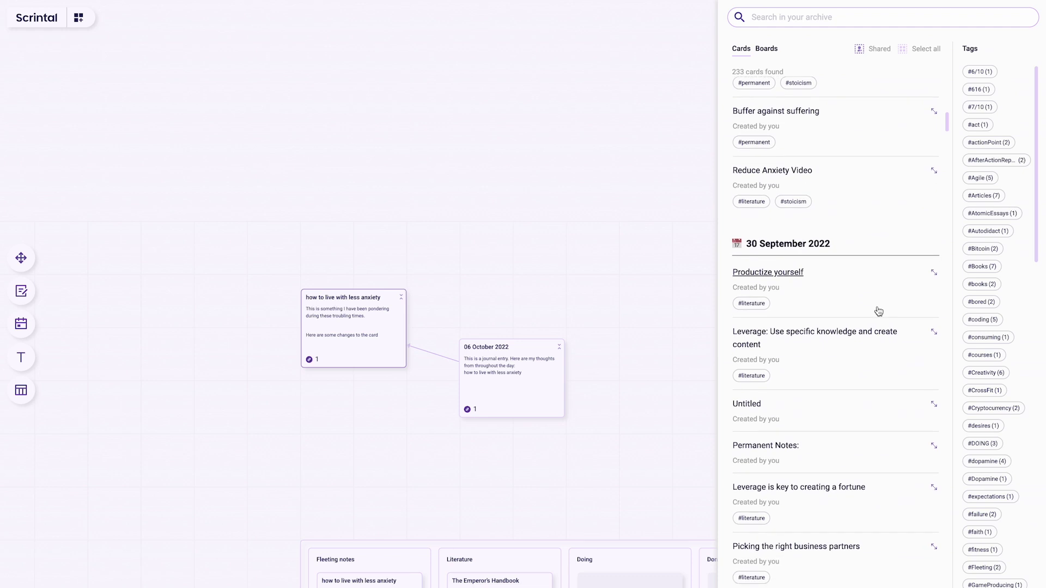
pyautogui.scroll(5, 878, 311)
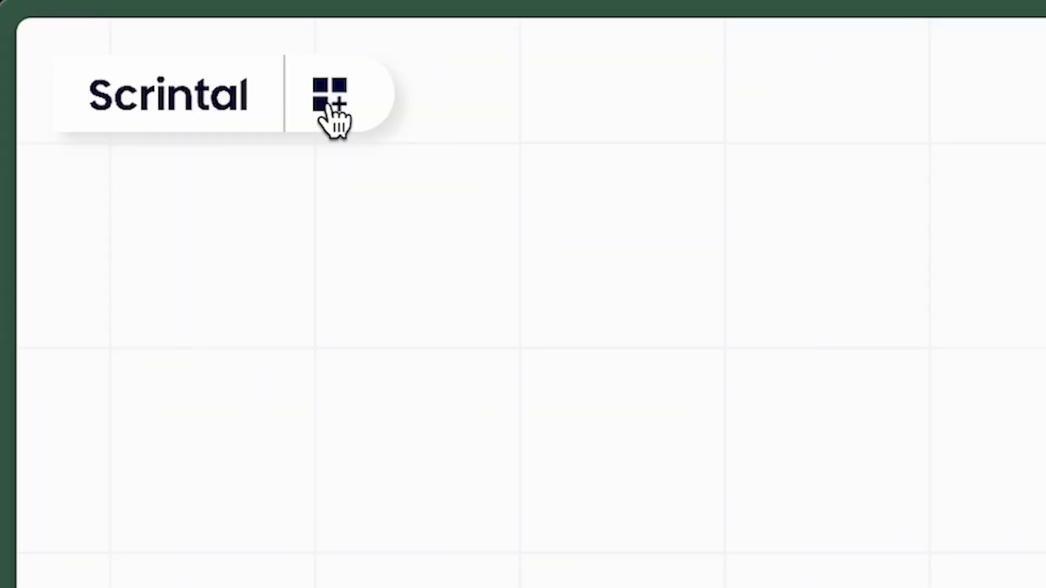
# Create a board from all desk notes named 'New board from all my desk notes'
pyautogui.click(81, 19)
pyautogui.click(399, 98)
pyautogui.write('New board from all my')
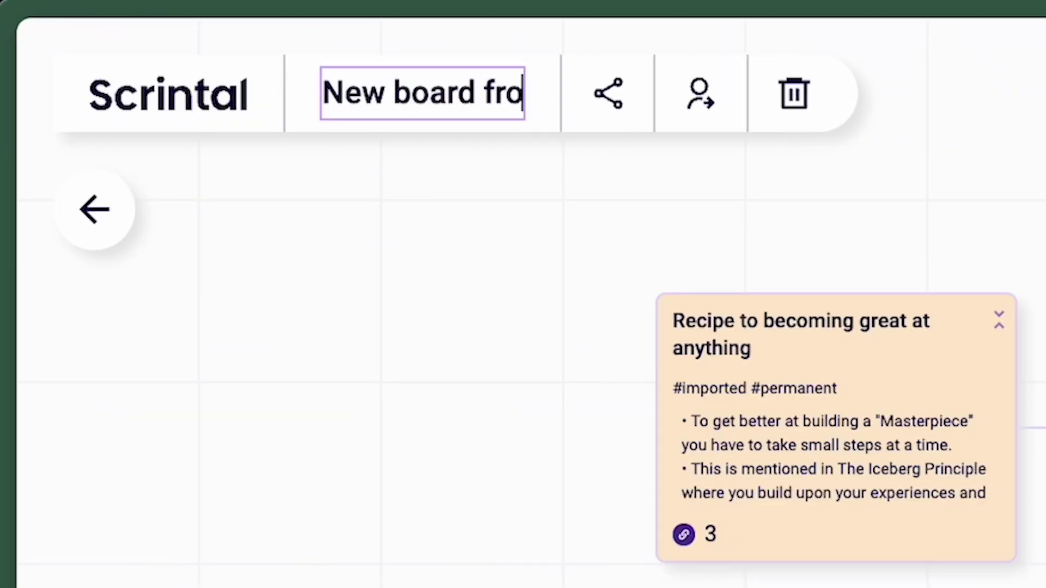
pyautogui.write(' desk notes')
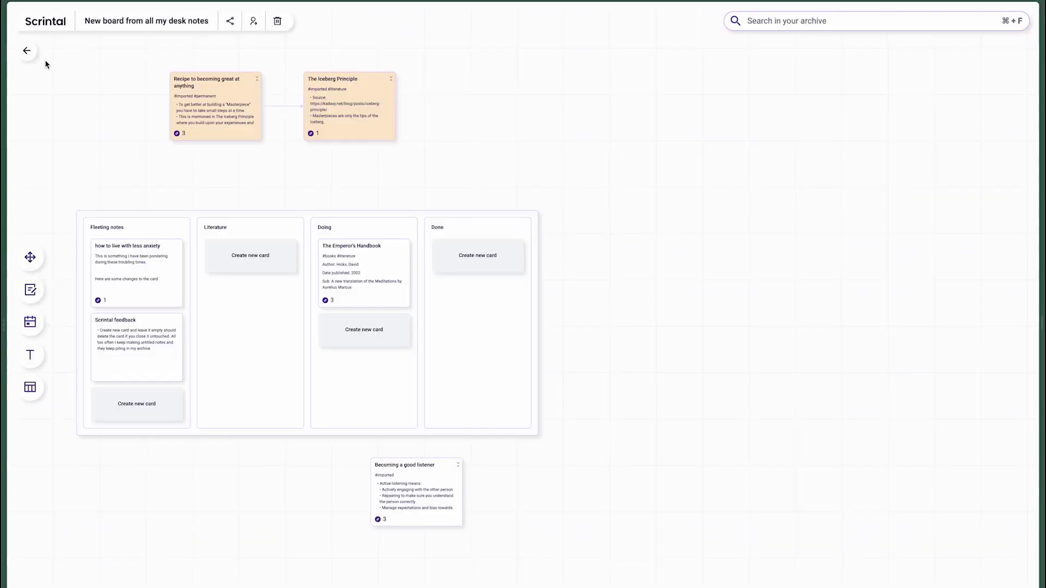
# Make a board from the two orange cards titled 'New board with selected notes'
pyautogui.moveTo(170, 194); pyautogui.dragTo(495, 322)
pyautogui.rightClick(458, 284)
pyautogui.click(499, 413)
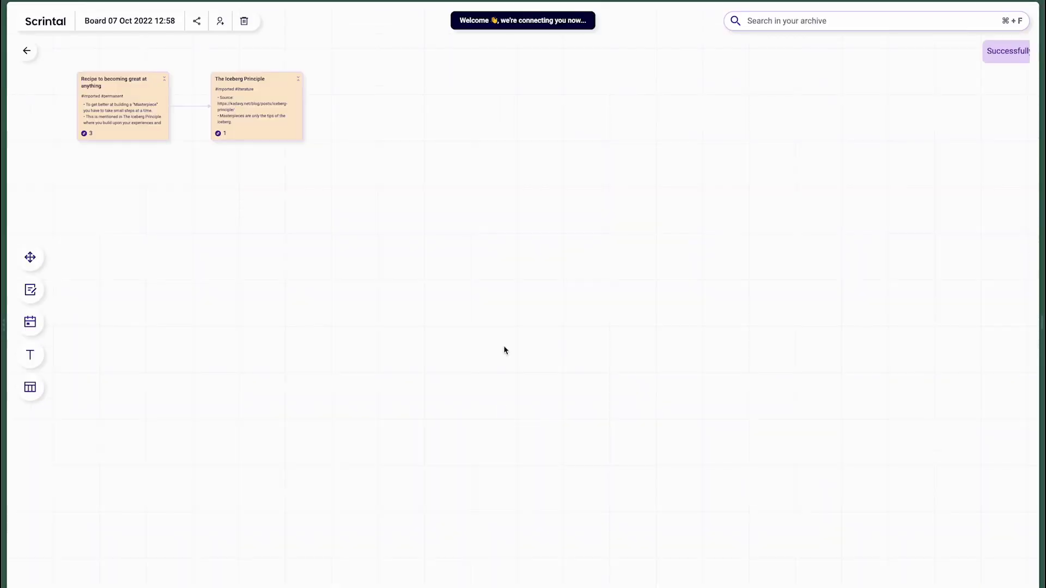
pyautogui.click(151, 24)
pyautogui.hotkey('ctrl', 'a')
pyautogui.write('New board with selected notes')
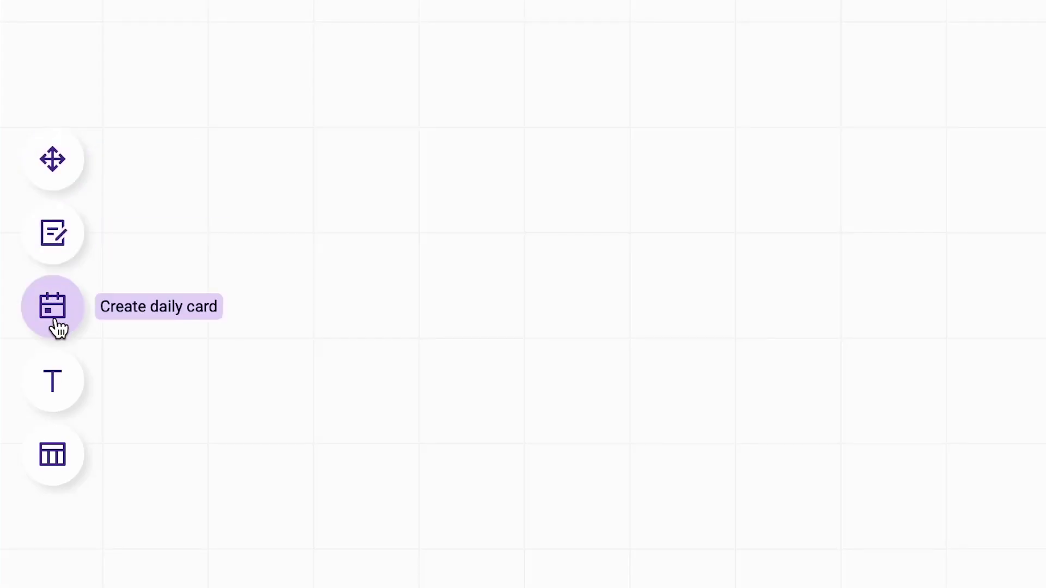
# Add a kanban table to the canvas with a To do column and a Doing column
pyautogui.moveTo(57, 462); pyautogui.dragTo(641, 137)
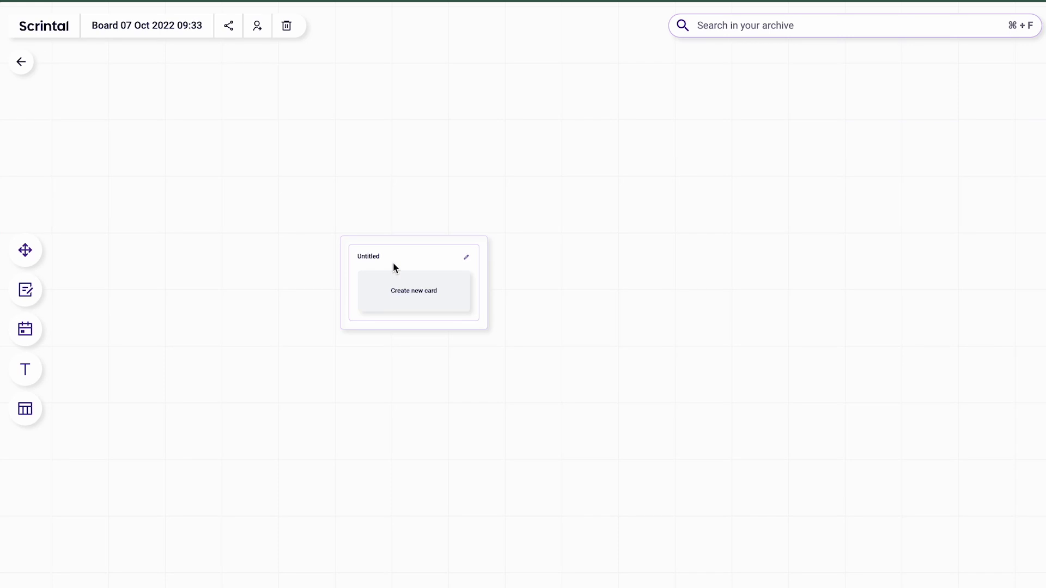
pyautogui.click(375, 259)
pyautogui.write('To do')
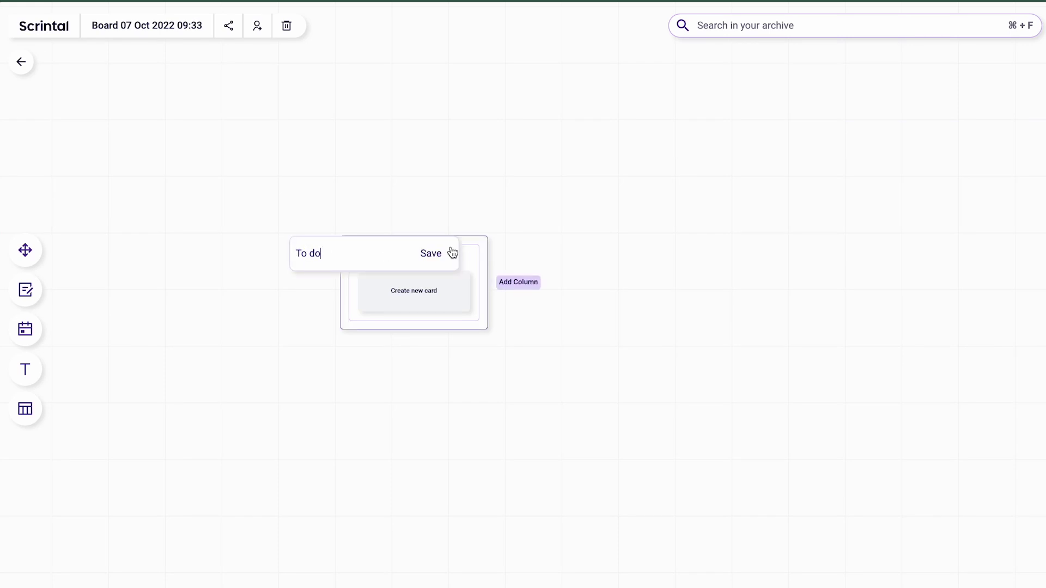
pyautogui.click(431, 253)
pyautogui.click(515, 282)
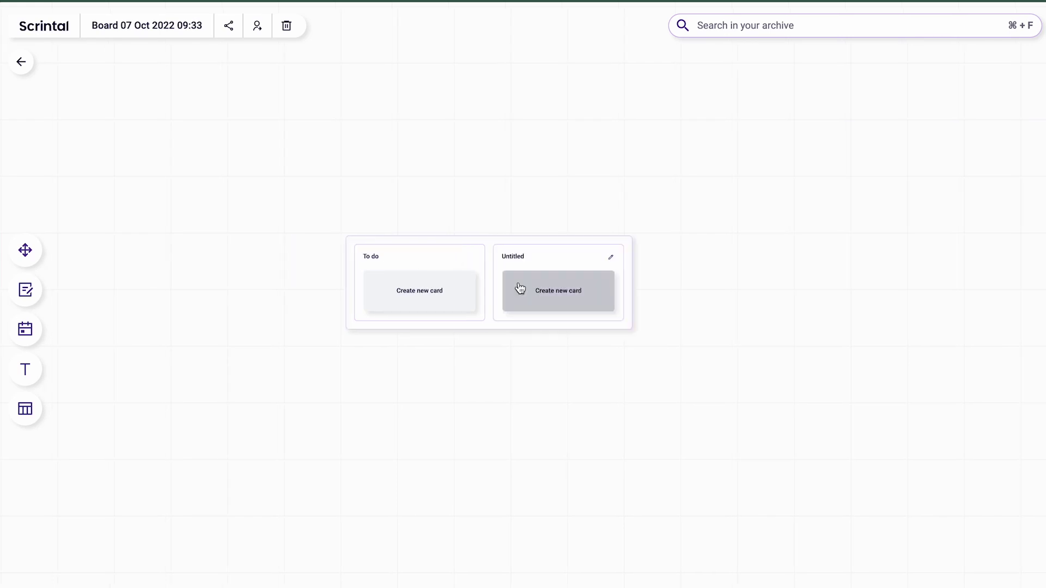
pyautogui.click(610, 257)
pyautogui.write('Doing')
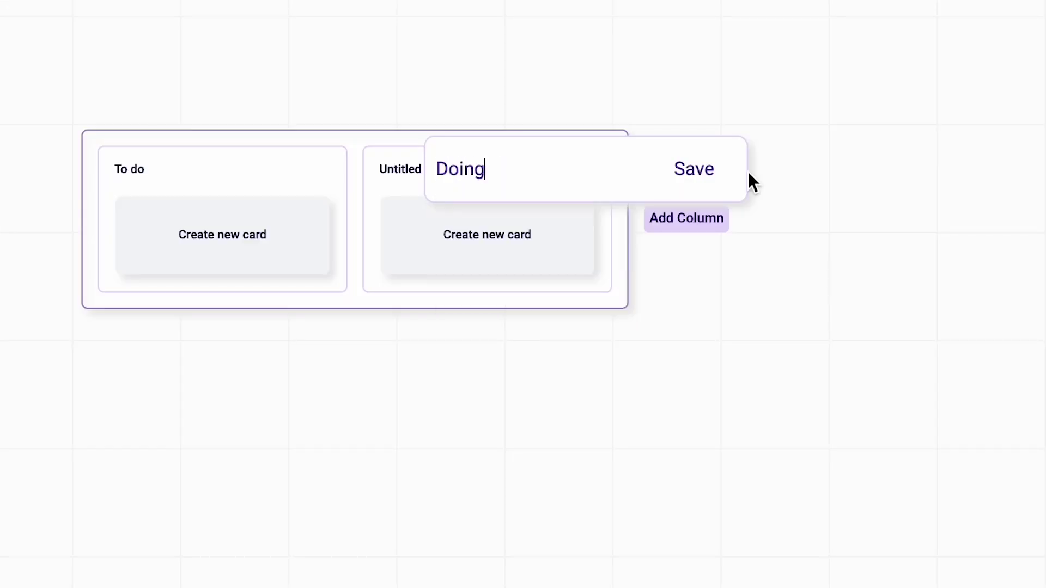
pyautogui.click(705, 170)
# Add a Done column, then move a note card and The Emperor's Handbook into To do
pyautogui.click(689, 219)
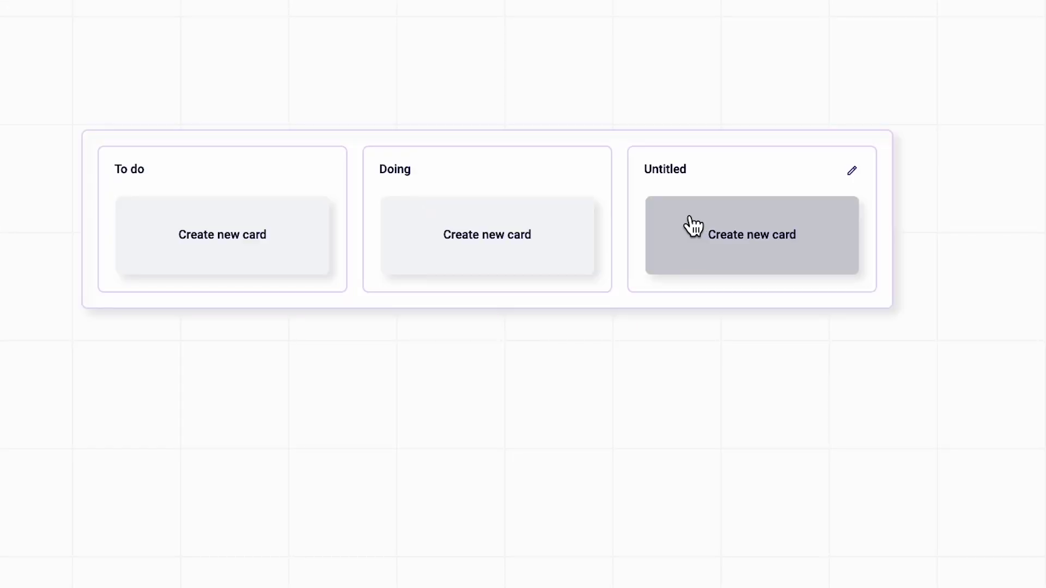
pyautogui.click(851, 169)
pyautogui.write('Done')
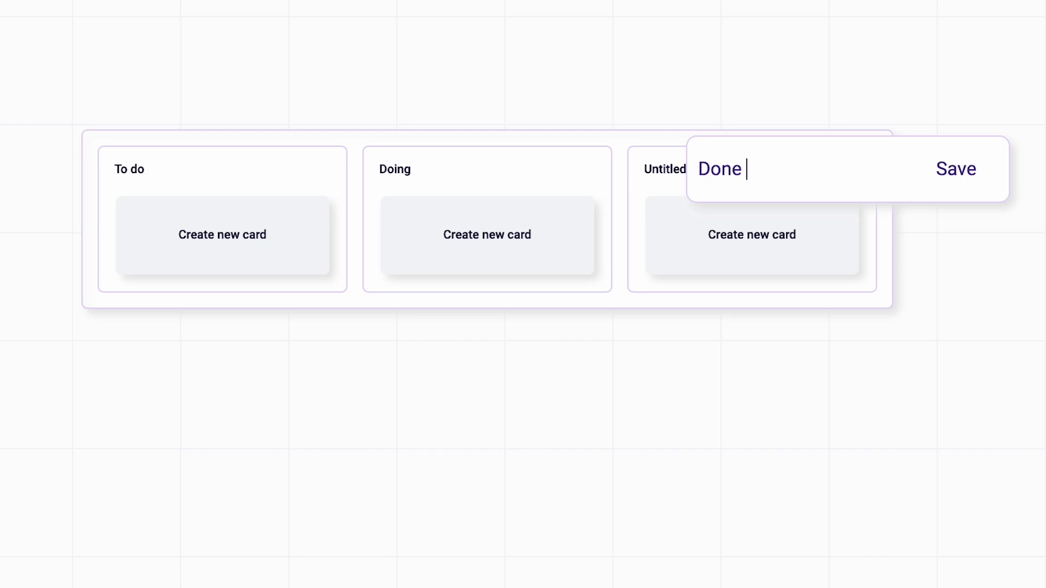
pyautogui.click(969, 175)
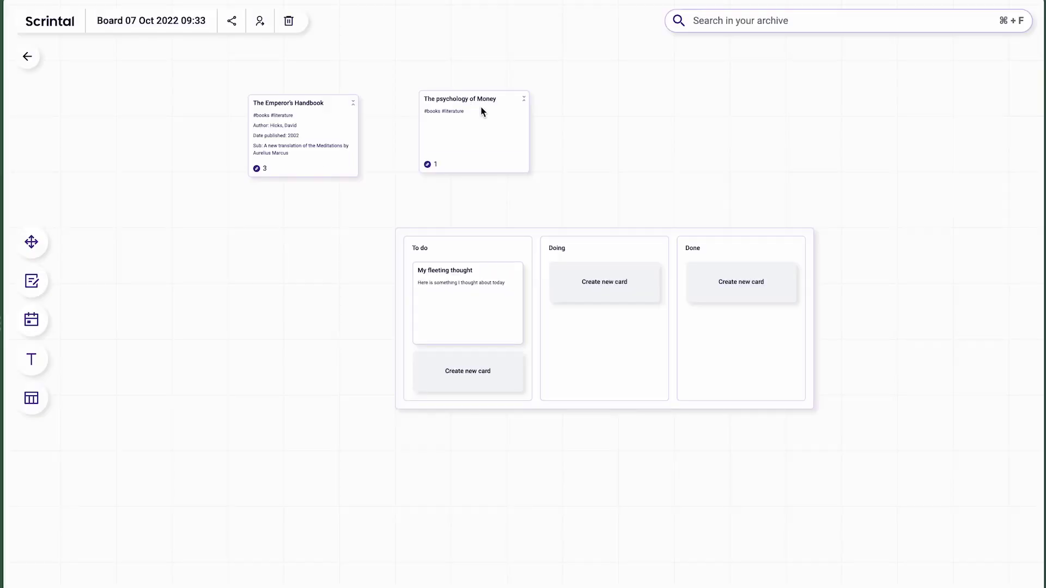
pyautogui.moveTo(481, 110); pyautogui.dragTo(483, 355)
pyautogui.moveTo(289, 142); pyautogui.dragTo(462, 454)
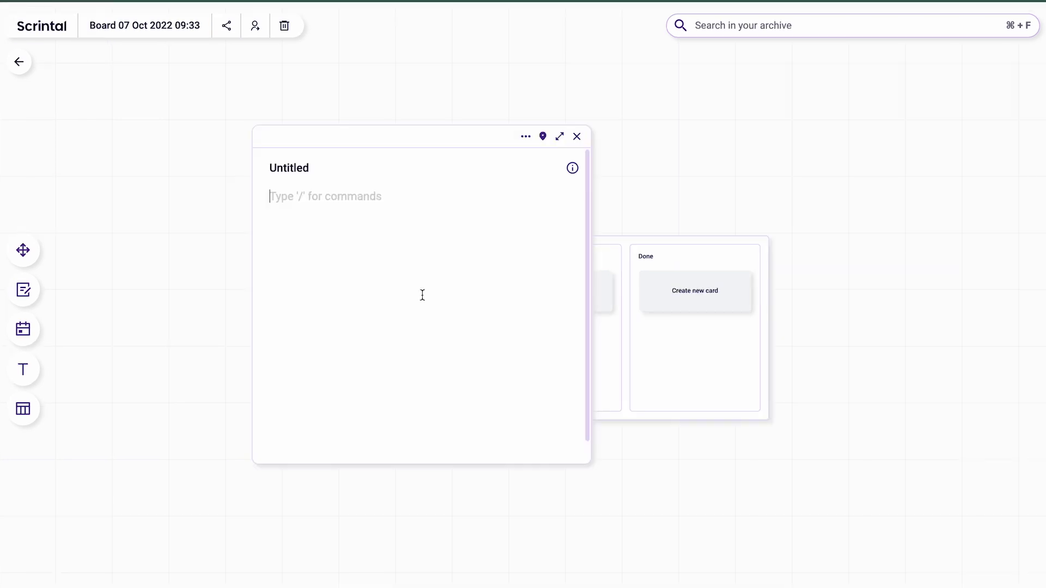
# Create a card 'My fleeting thought' with body 'Here is something I thought aabout today'
pyautogui.write('My fleeting thought')
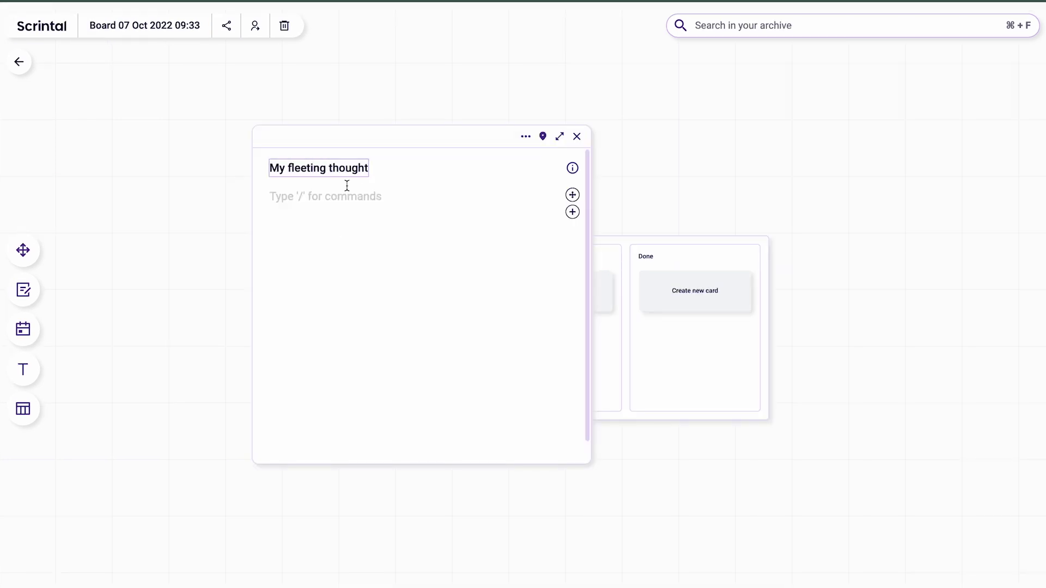
pyautogui.press('Return')
pyautogui.write('Here is something I thought aabout today')
pyautogui.press('Escape')
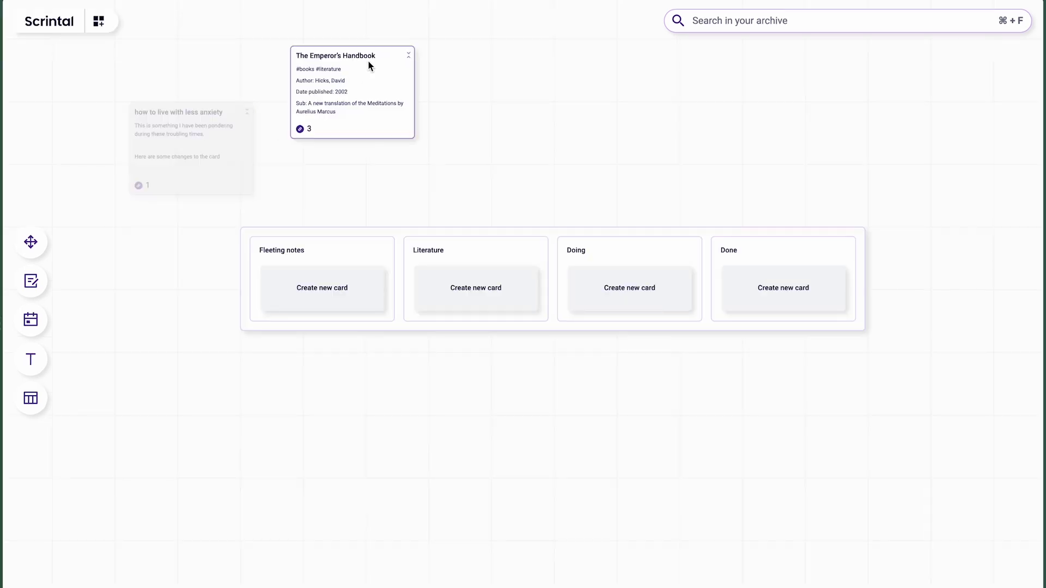
# Place The Emperor's Handbook card onto the kanban board
pyautogui.moveTo(461, 94)
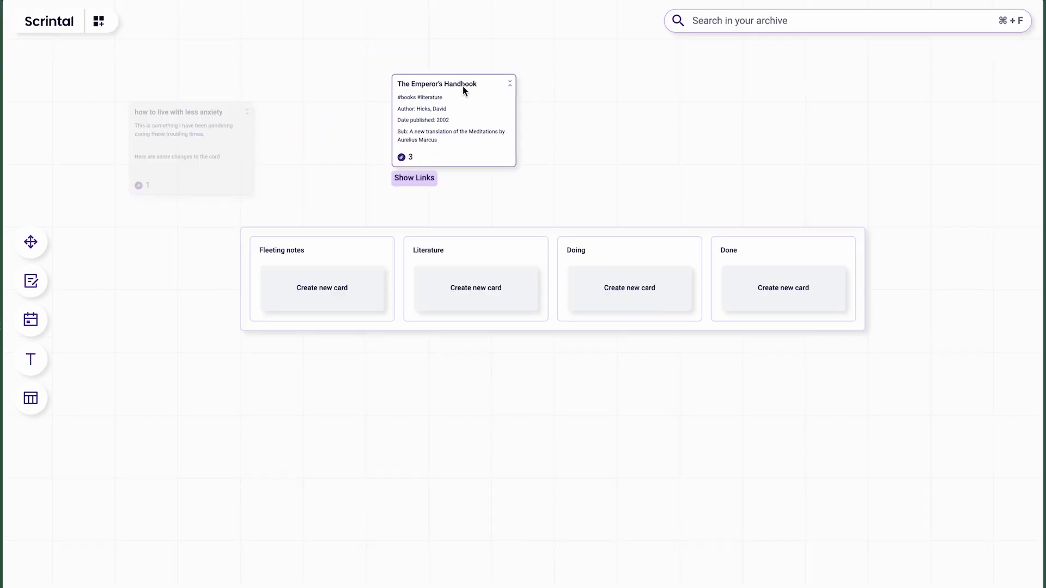
pyautogui.hscroll(2, 464, 85)
pyautogui.moveTo(410, 83); pyautogui.dragTo(426, 277)
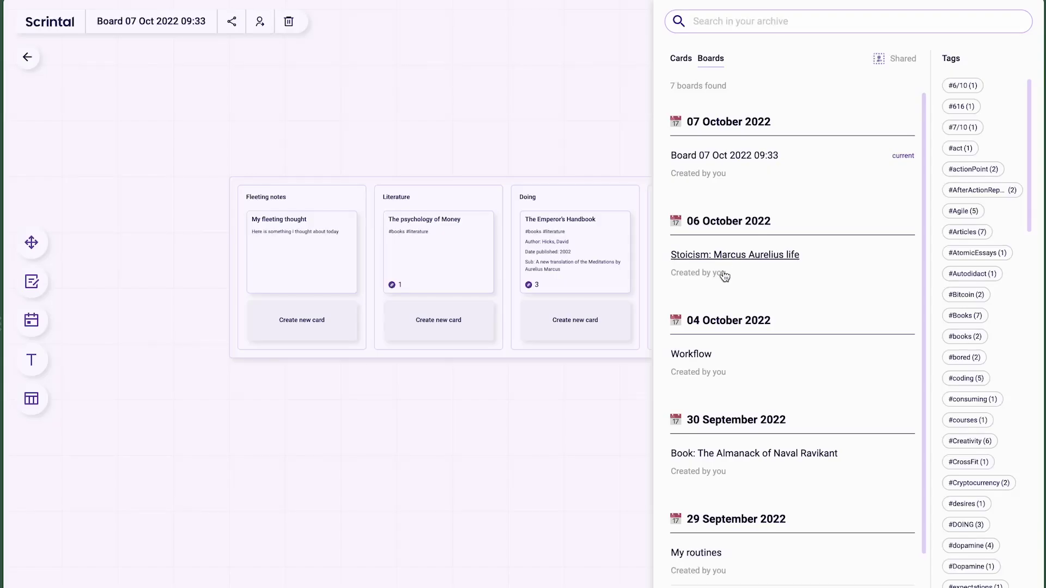
# Open the Almanack board, read the Almanack note and its linked Specific knowledge note
pyautogui.scroll(-2, 722, 276)
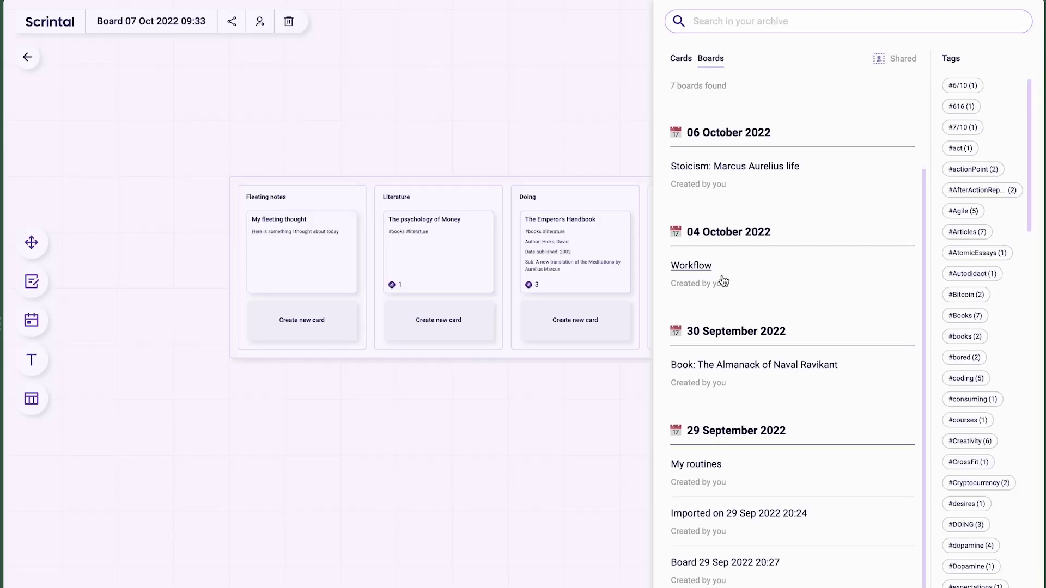
pyautogui.click(723, 366)
pyautogui.click(443, 175)
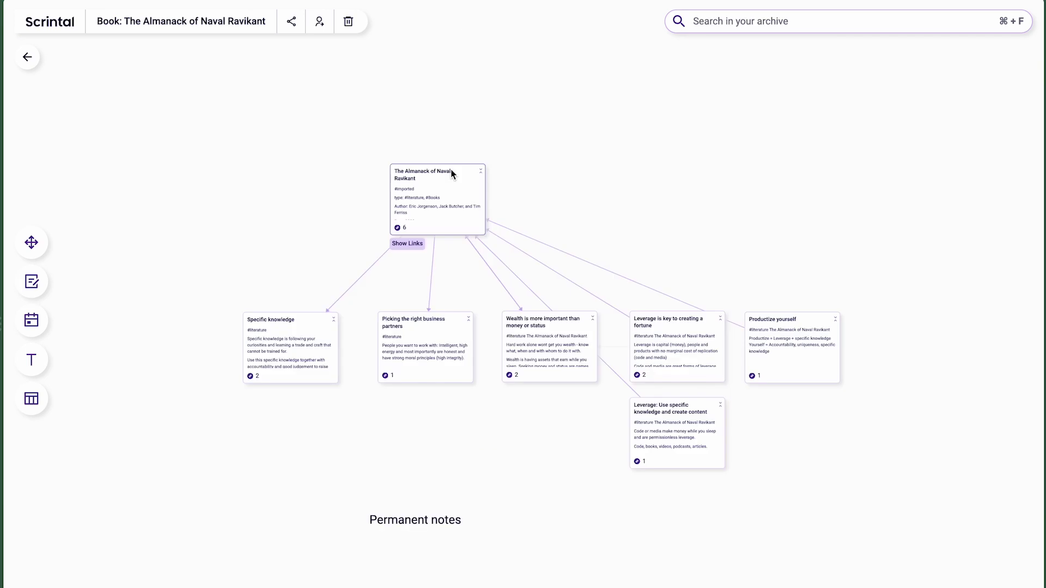
pyautogui.click(449, 171)
pyautogui.scroll(-1, 324, 226)
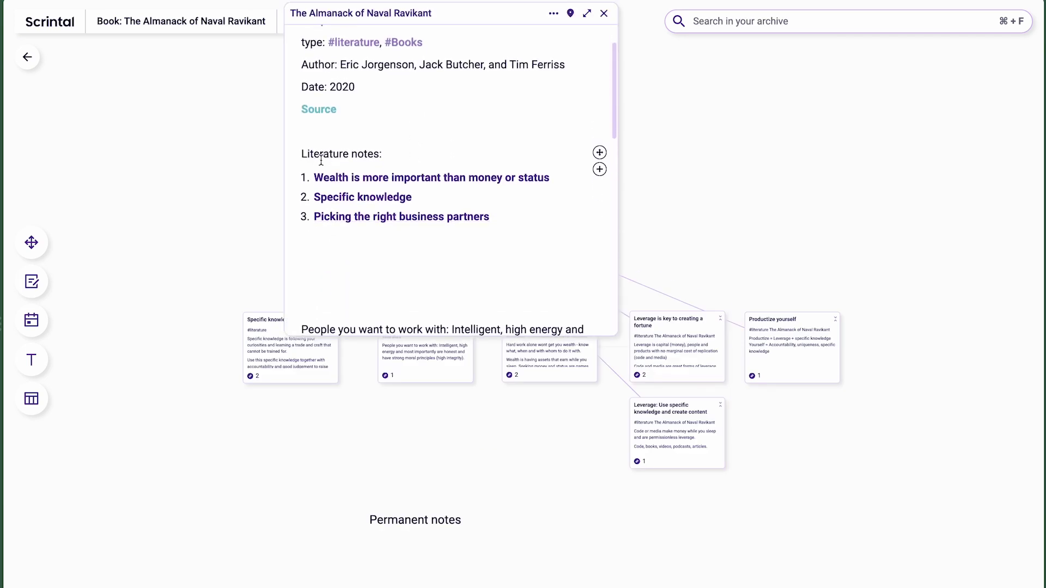
pyautogui.click(406, 199)
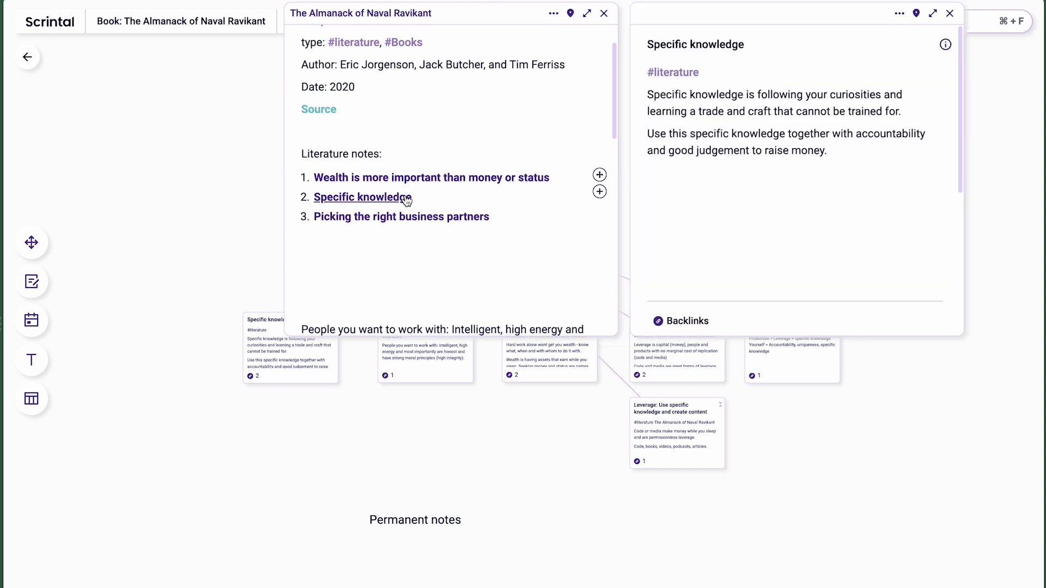
pyautogui.click(287, 344)
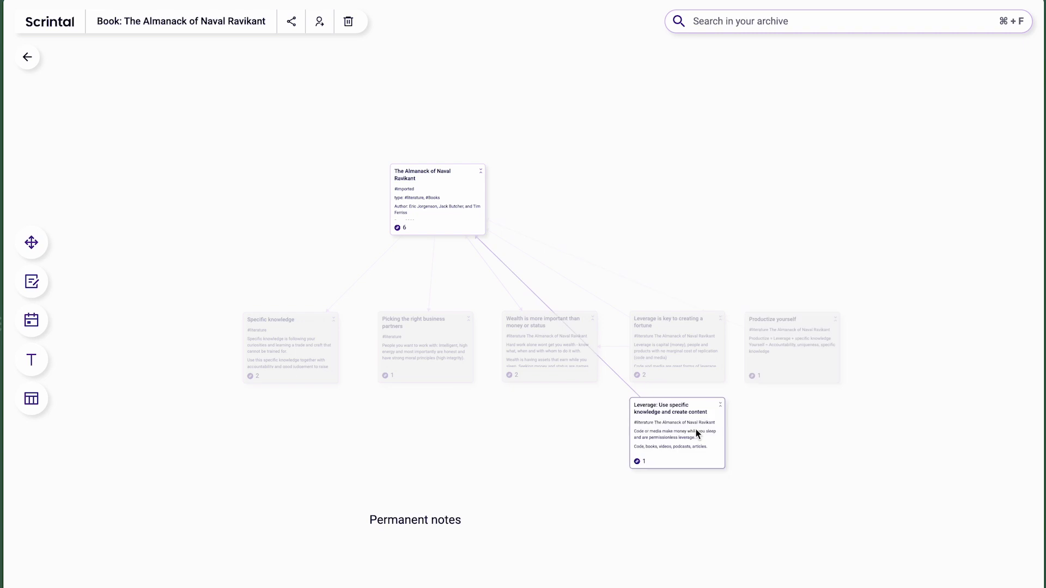
# Select the Wealth card and scroll through its content and links
pyautogui.click(576, 363)
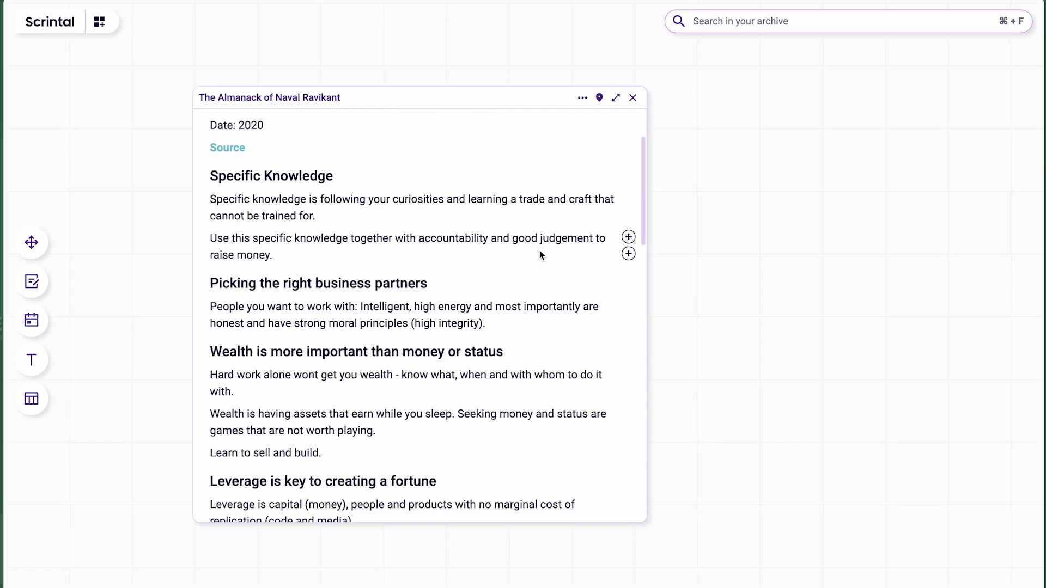
pyautogui.scroll(-3, 540, 256)
pyautogui.scroll(-3, 540, 255)
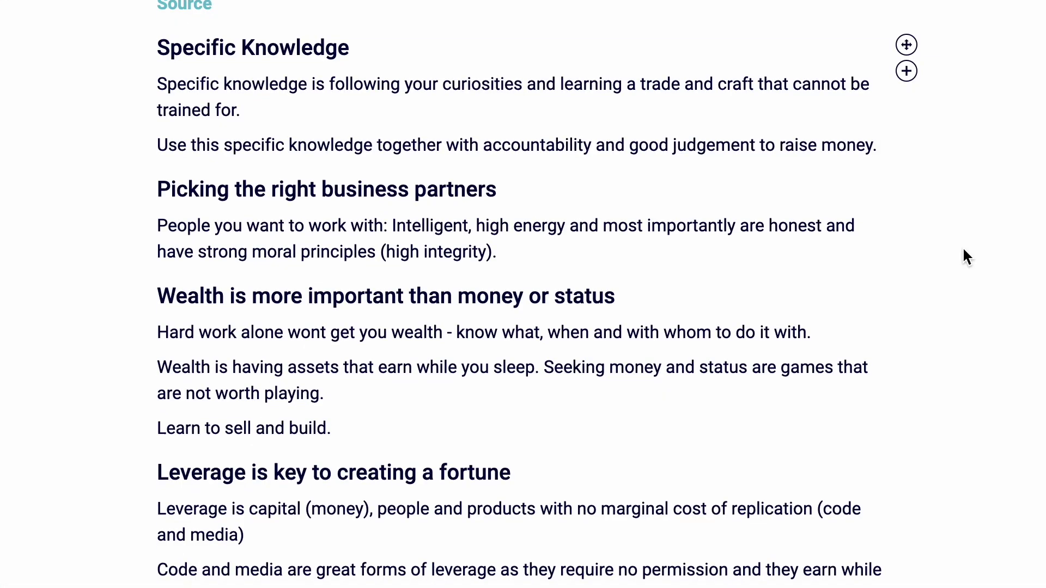
pyautogui.scroll(-3, 962, 254)
pyautogui.scroll(-3, 961, 252)
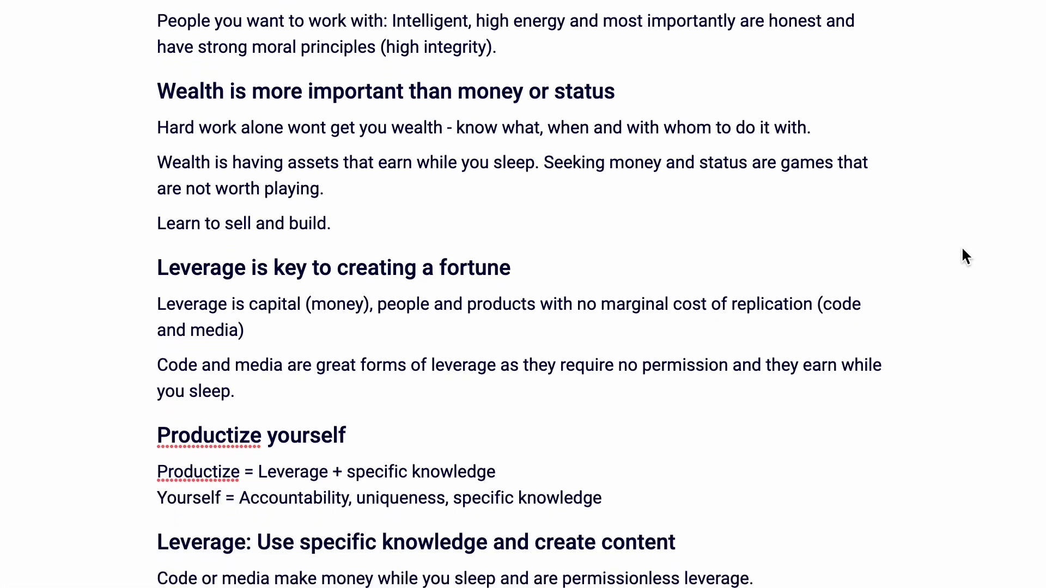
pyautogui.scroll(7, 961, 246)
pyautogui.scroll(-2, 959, 243)
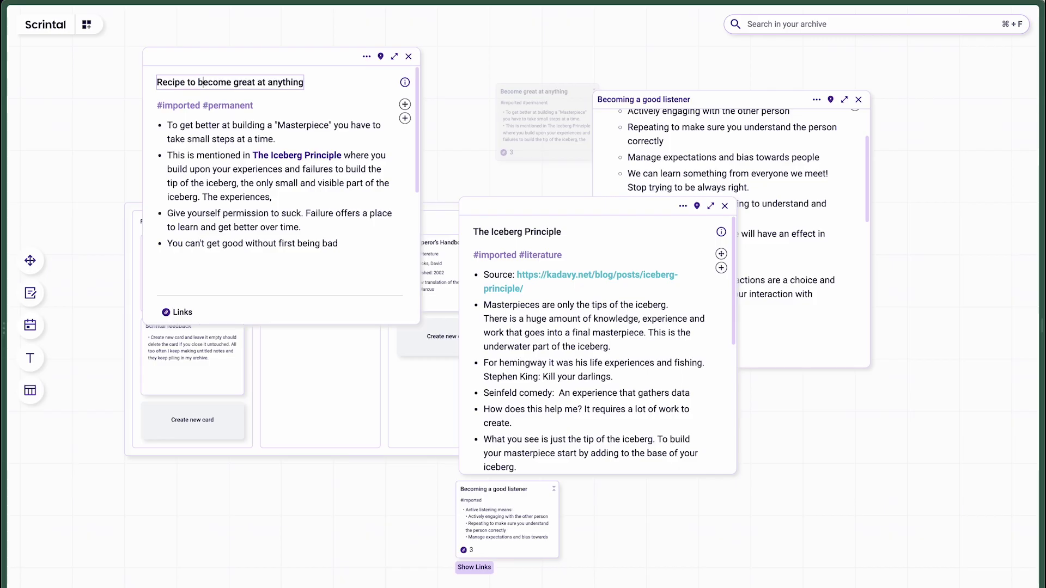
# Change the note title to 'Recipe to becoming great at anything'
pyautogui.write('ing')
pyautogui.click(246, 158)
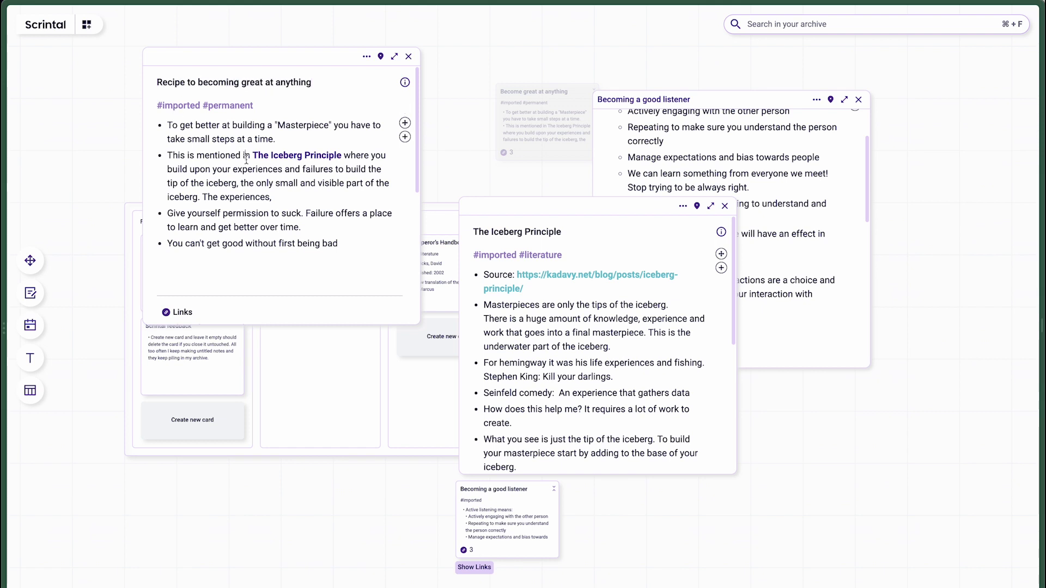
pyautogui.scroll(-1, 217, 188)
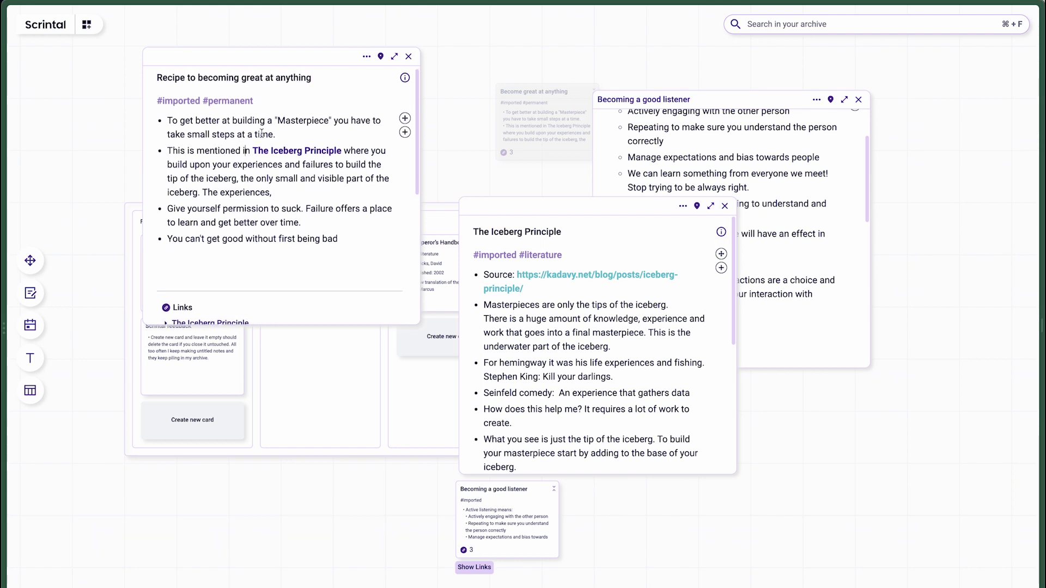
# Bold the phrase 'small steps at a time' in the note
pyautogui.moveTo(271, 134); pyautogui.dragTo(217, 182)
pyautogui.hotkey('ctrl', 'b')
pyautogui.click(204, 135)
# Open the linked The Iceberg Principle note and scroll through it to its backlinks
pyautogui.click(218, 191)
pyautogui.click(307, 153)
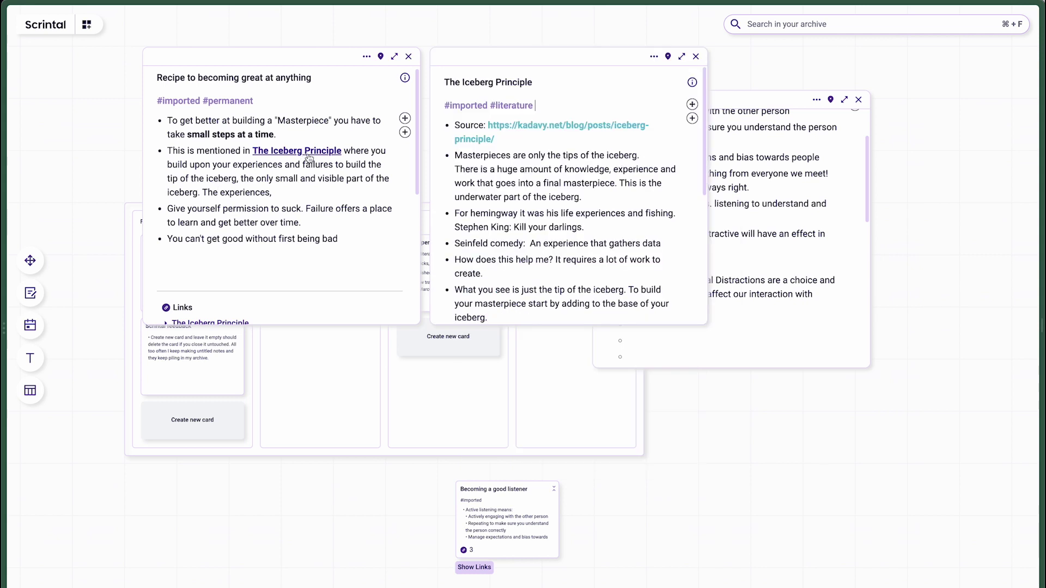
pyautogui.moveTo(571, 63); pyautogui.dragTo(595, 61)
pyautogui.scroll(-3, 541, 187)
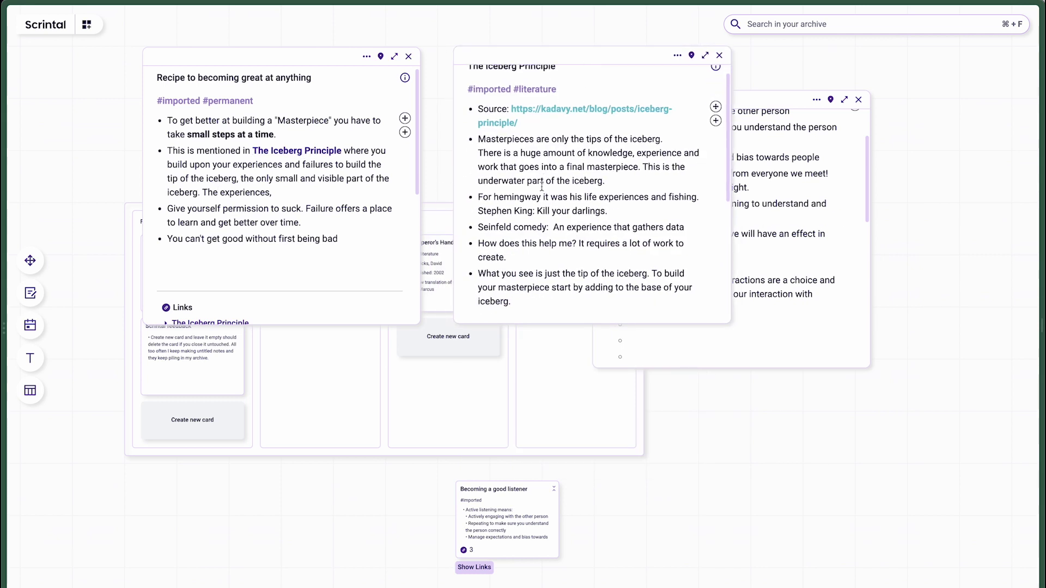
pyautogui.scroll(1, 539, 196)
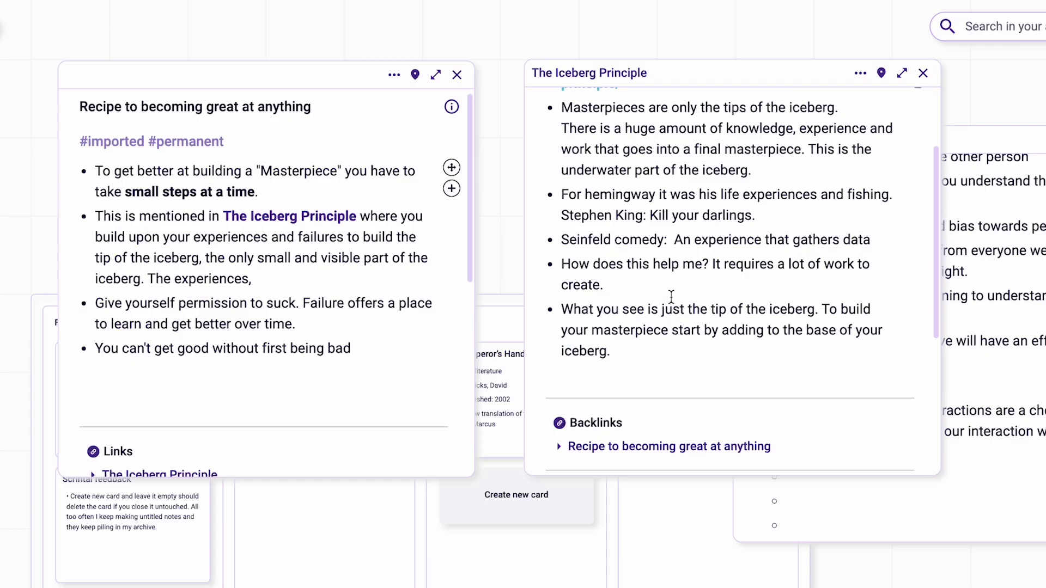
pyautogui.scroll(-2, 671, 296)
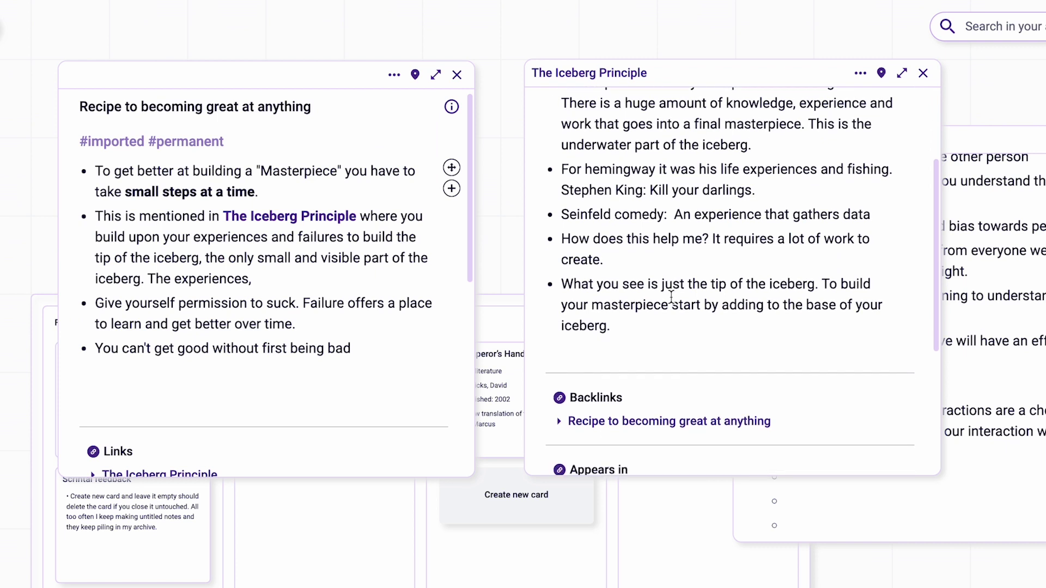
pyautogui.scroll(1, 671, 296)
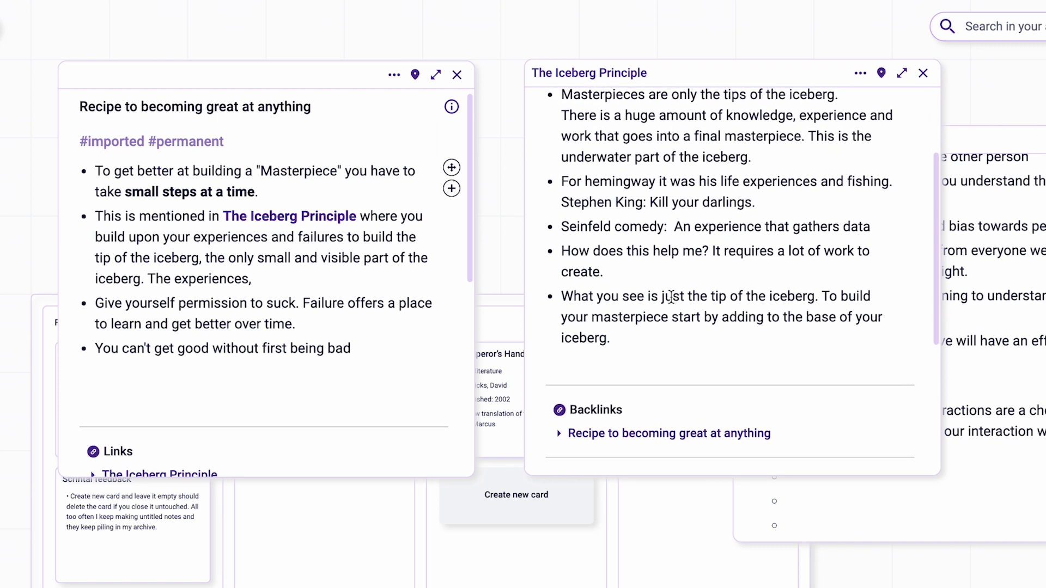
pyautogui.scroll(-4, 671, 295)
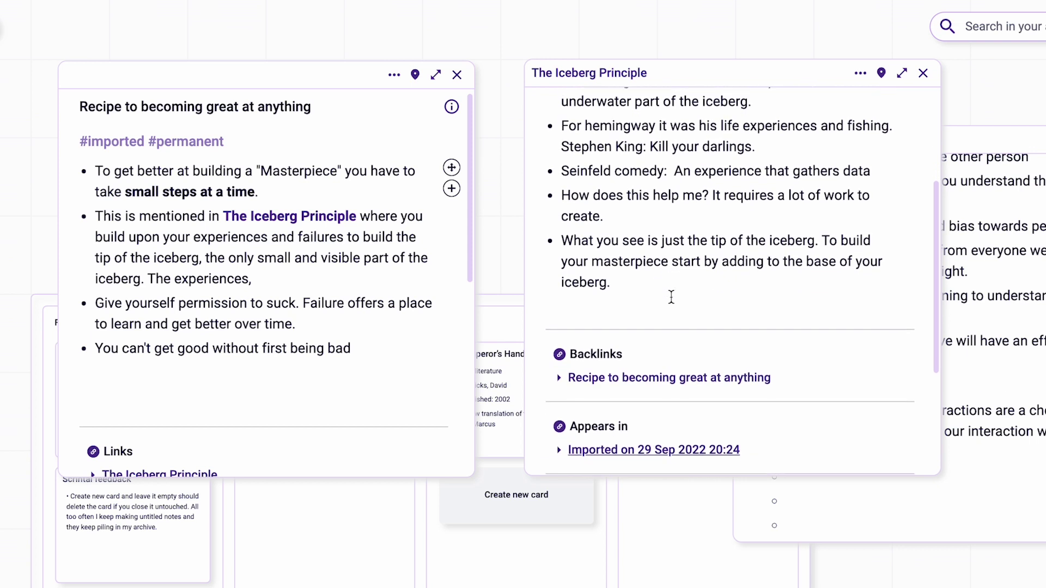
pyautogui.moveTo(575, 172); pyautogui.dragTo(610, 170)
pyautogui.click(611, 170)
pyautogui.scroll(2, 577, 158)
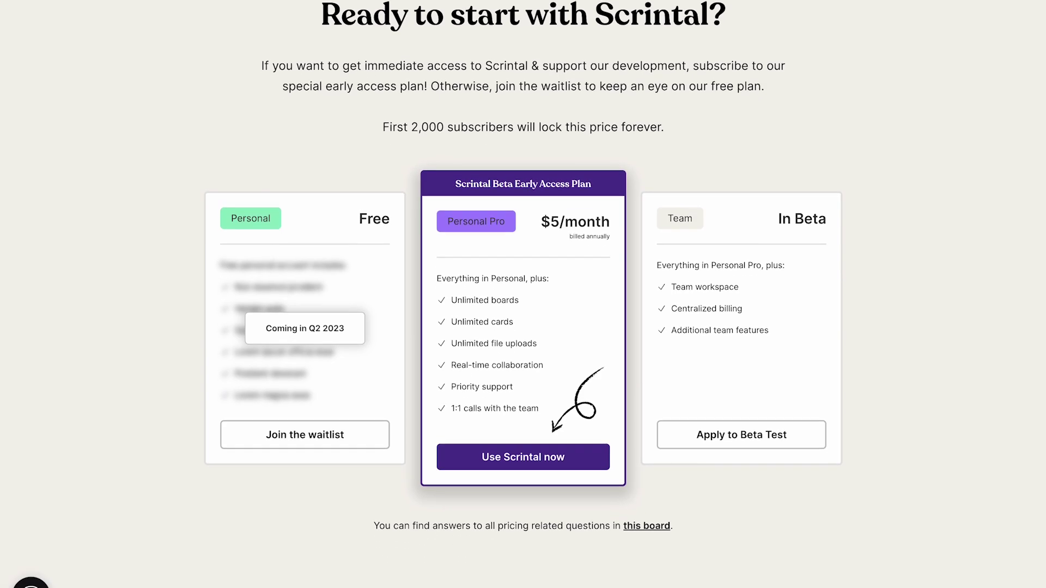
# Scroll the Scrintal website down to the pricing plan cards
pyautogui.scroll(-1, 523, 294)
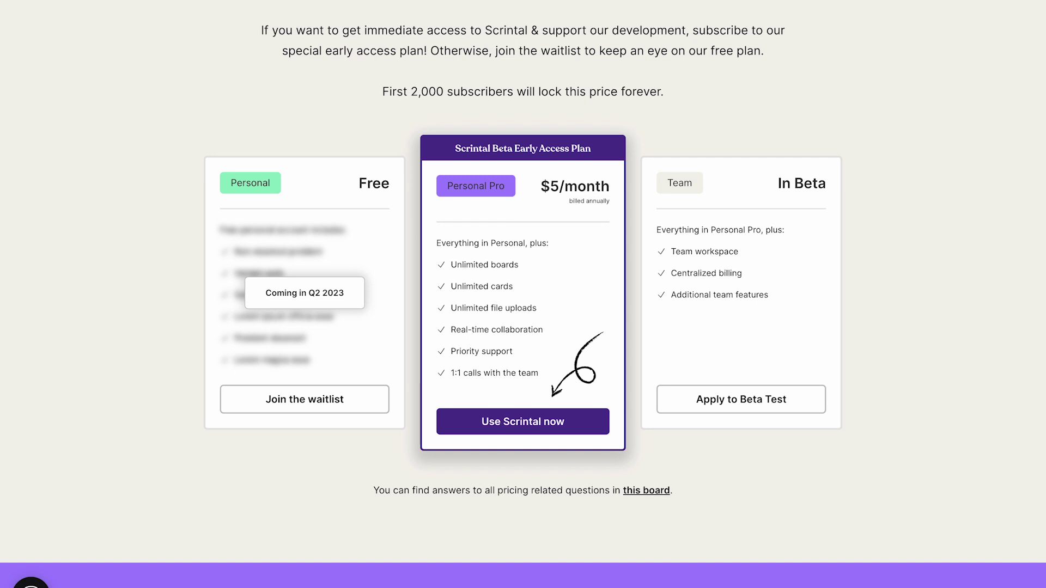